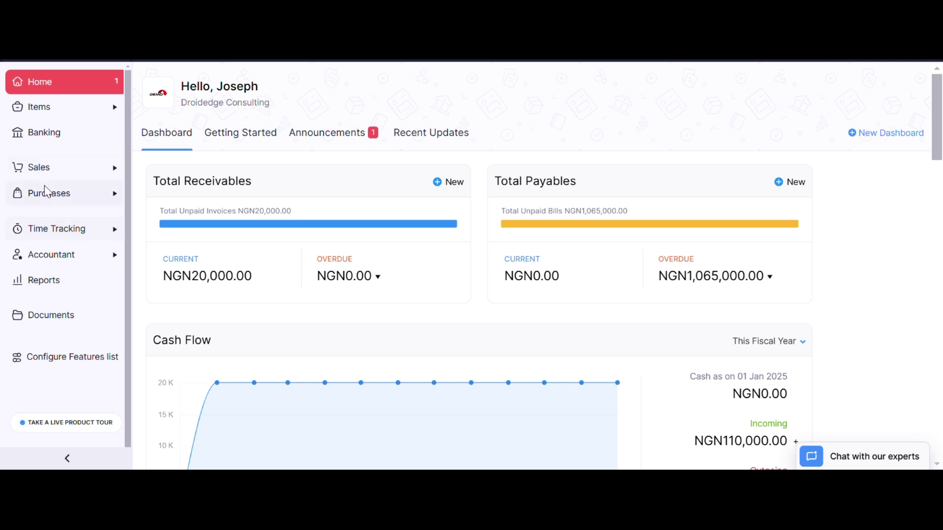
Expand Purchases in the sidebar to list Vendors, Expenses and Bills
left_click(55, 193)
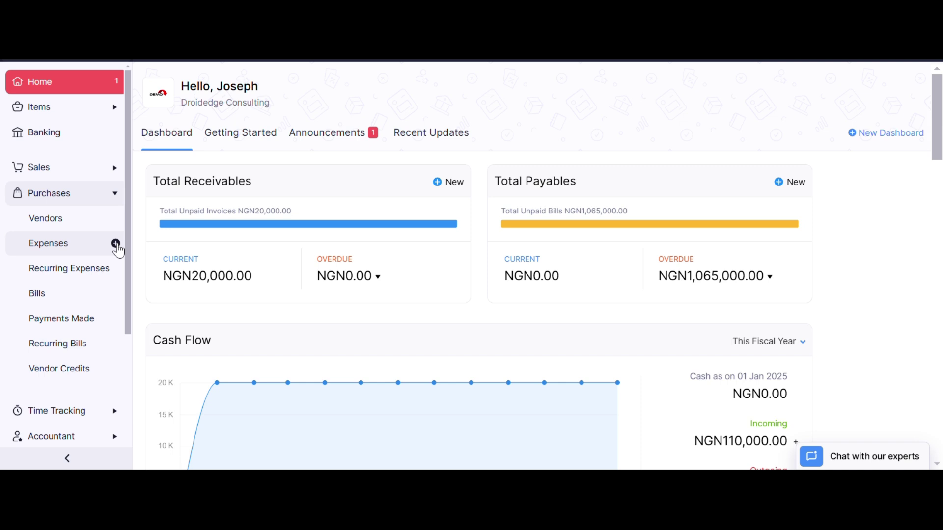
Start a new expense and look over its expense account list and date picker
left_click(116, 244)
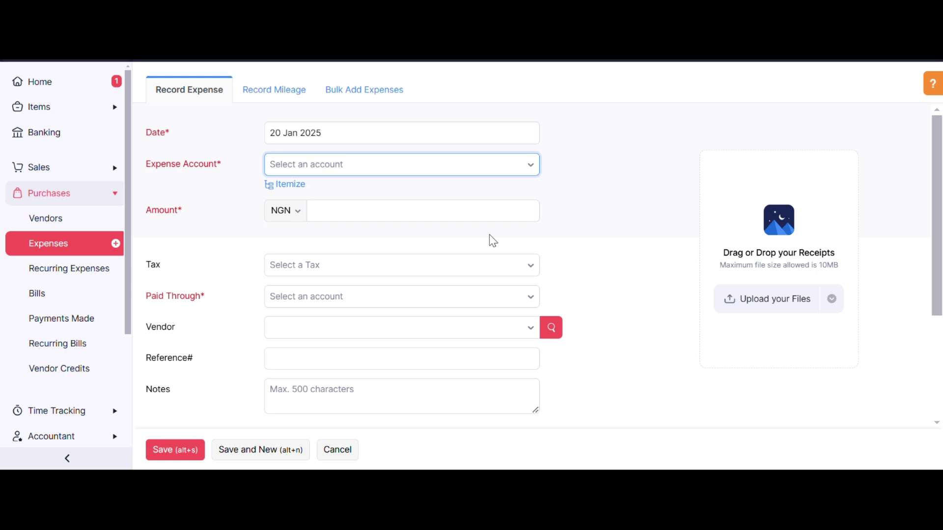
scroll(440, 289, "down", 3)
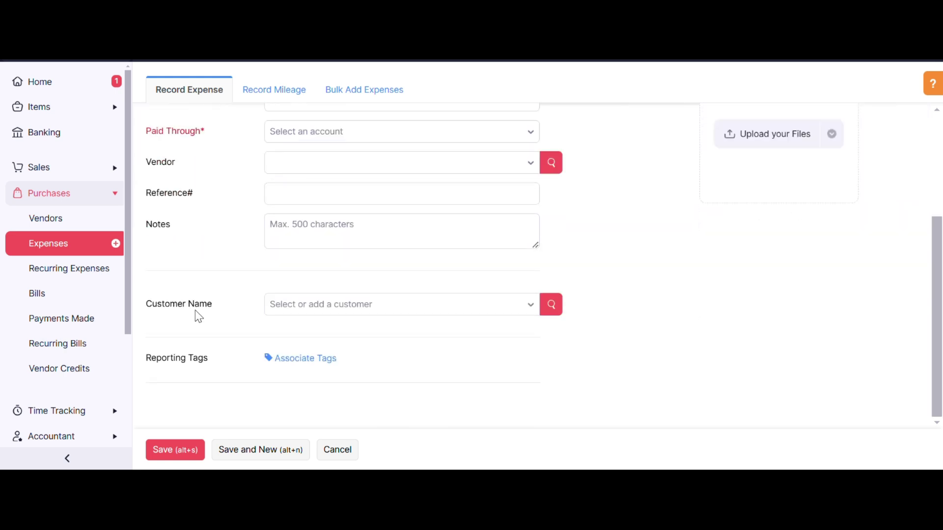
scroll(221, 231, "up", 3)
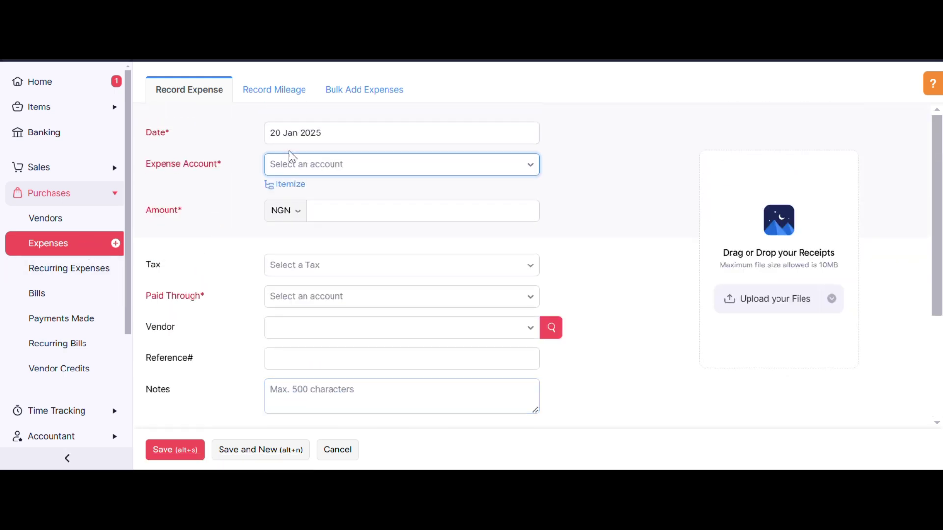
left_click(359, 168)
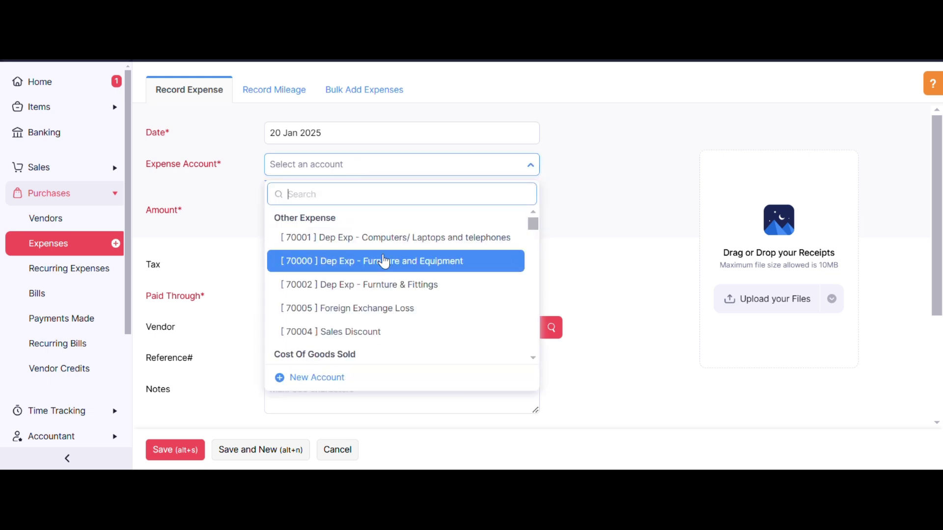
left_click(425, 138)
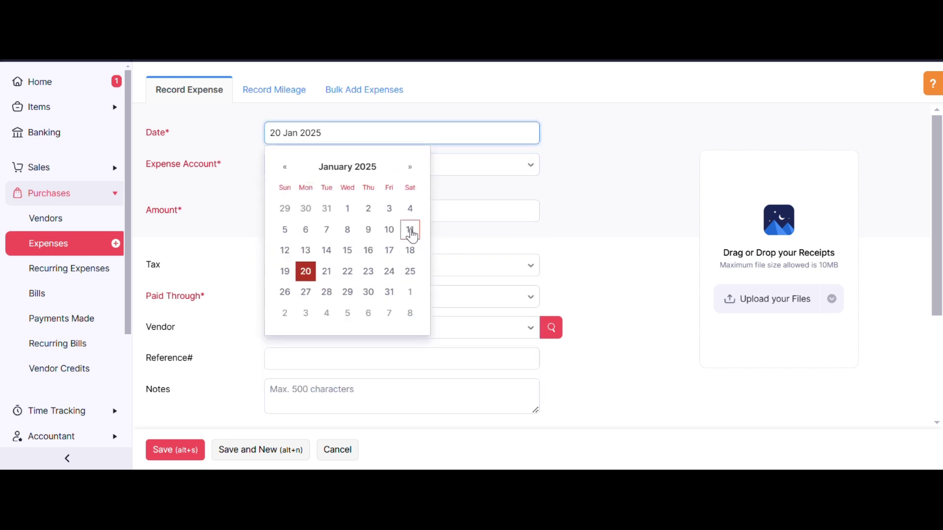
Try an amount of 9000, erase it, and browse paid-through accounts without choosing one
left_click(479, 211)
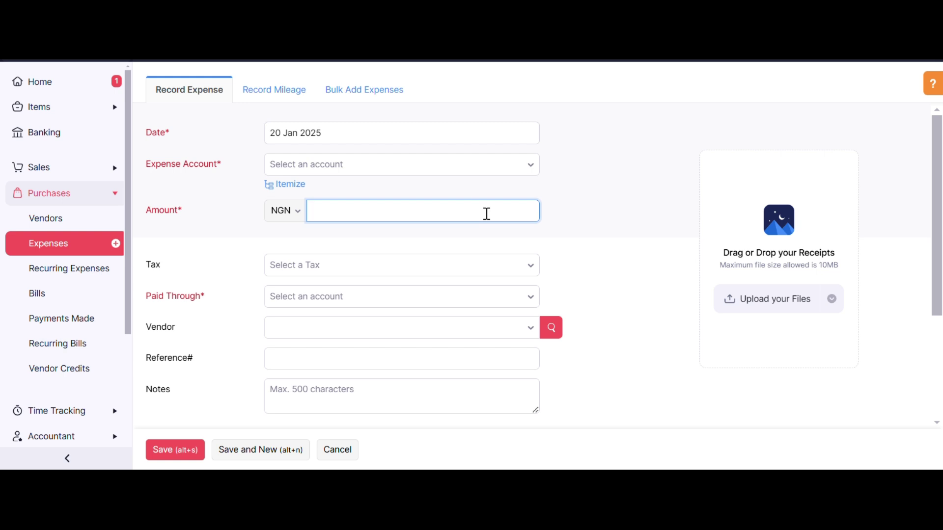
type("9000")
key("BackSpace")
key("BackSpace")
key("BackSpace")
key("BackSpace")
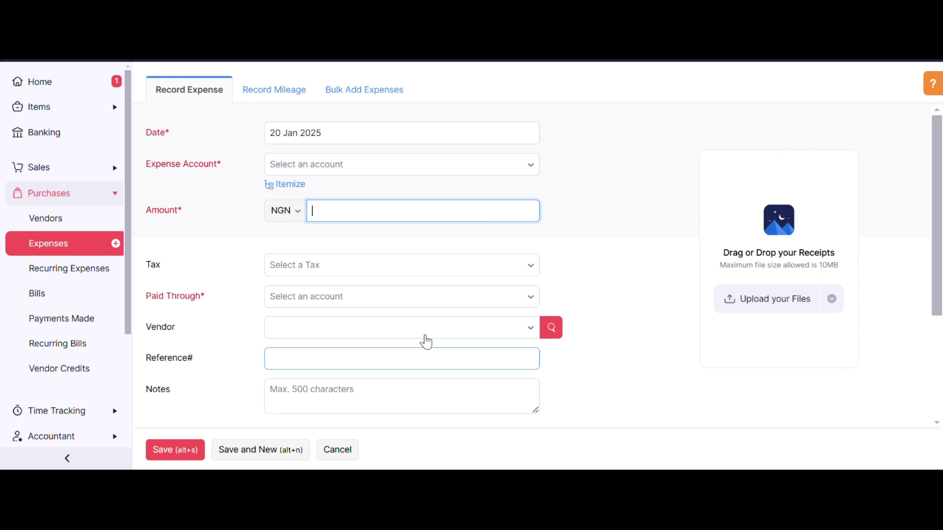
left_click(480, 298)
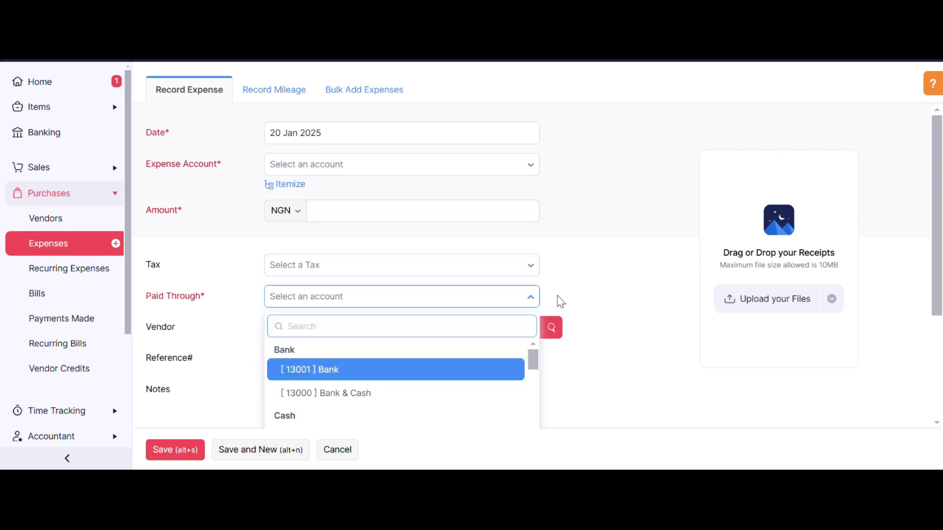
left_click(534, 294)
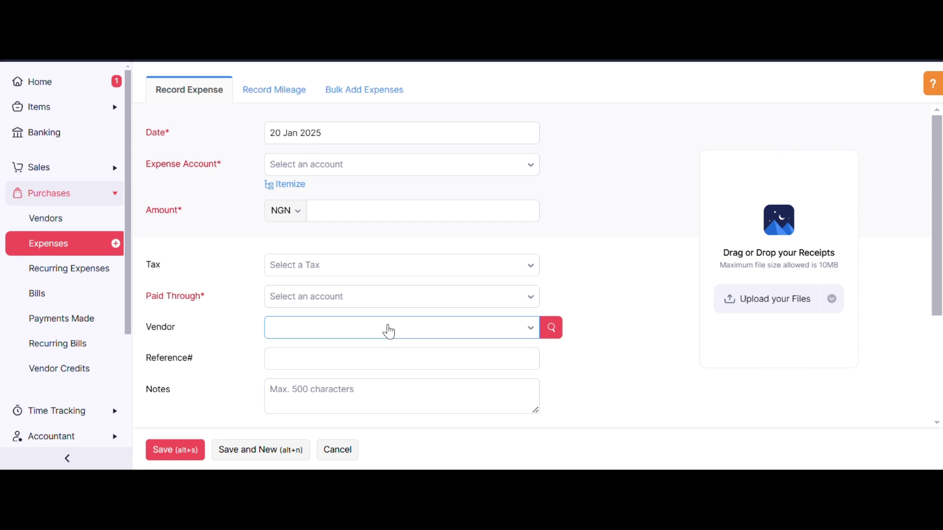
scroll(389, 332, "down", 2)
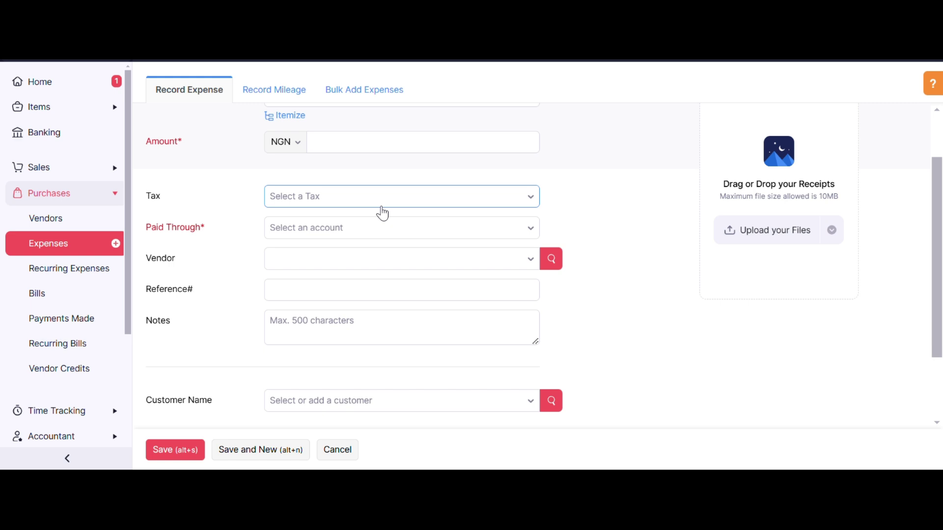
Set the expense account to Cost of good sold and the amount to 5000
scroll(385, 223, "up", 1)
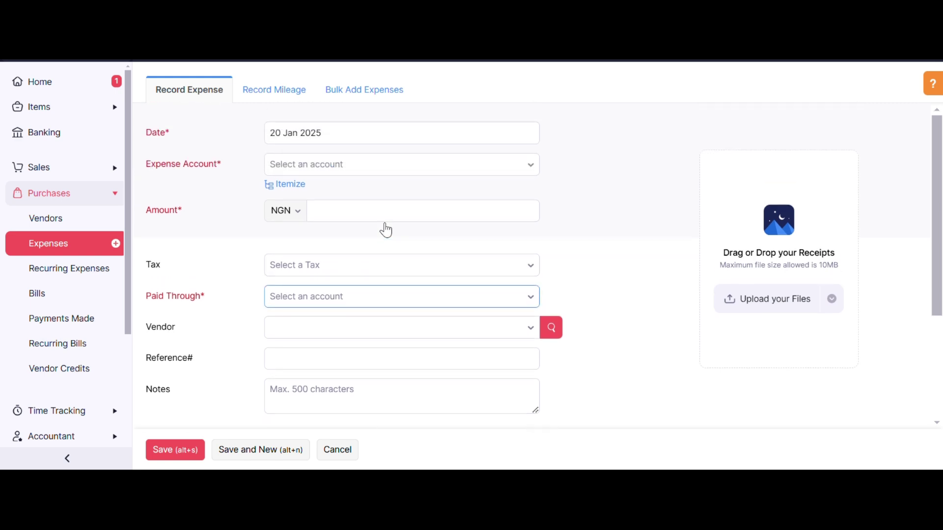
left_click(415, 167)
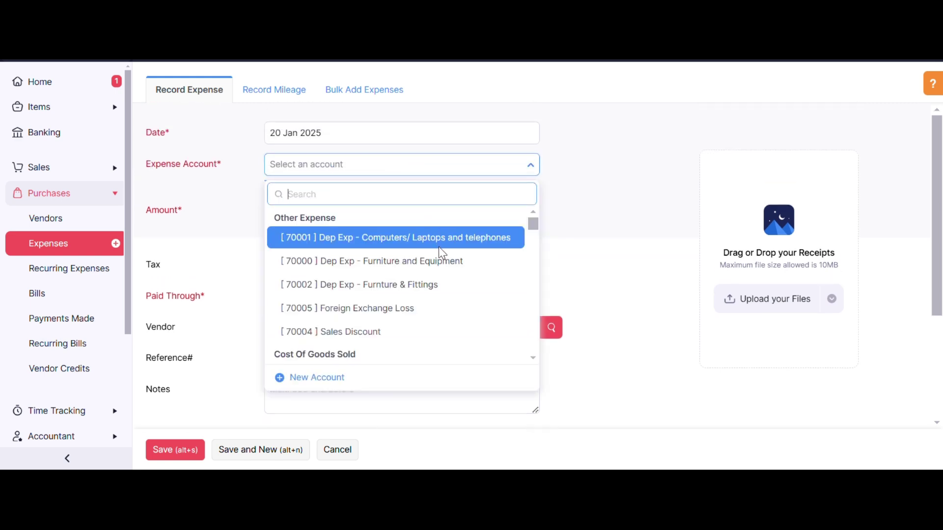
scroll(433, 309, "down", 2)
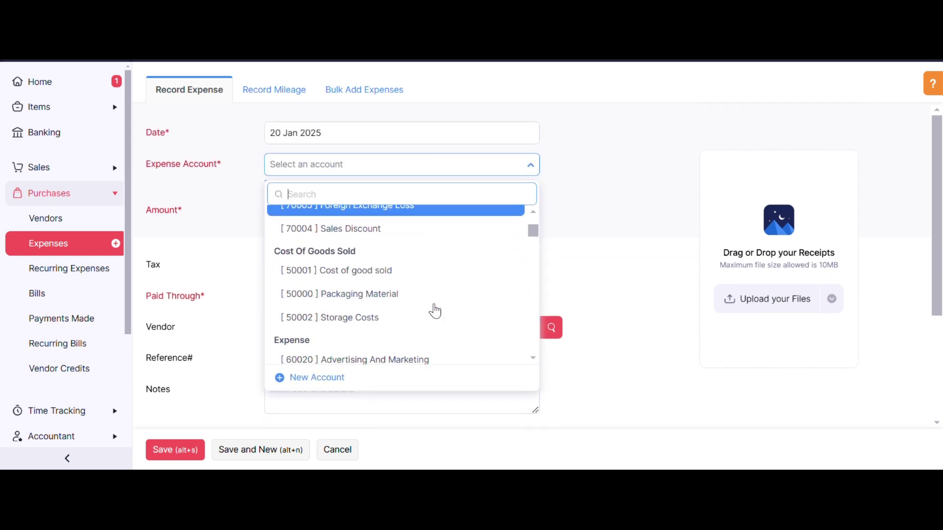
left_click(419, 275)
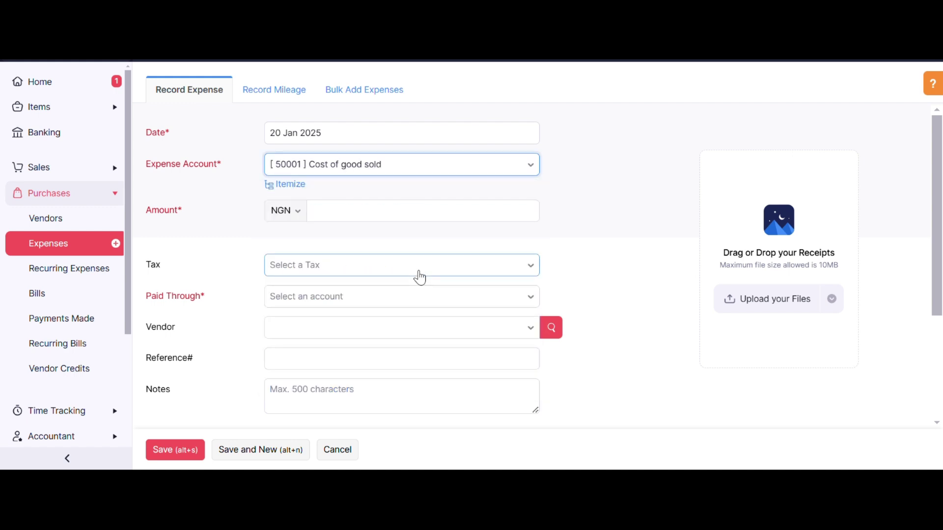
left_click(430, 208)
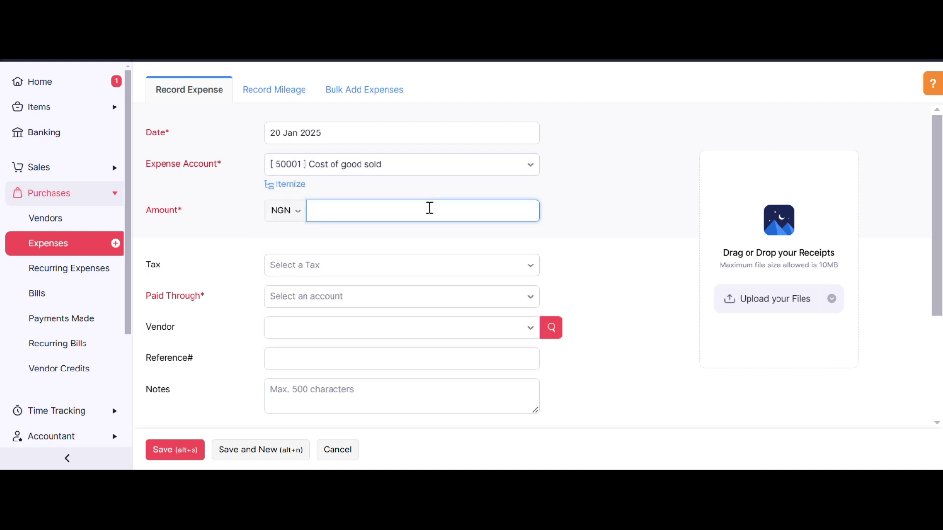
type("5000")
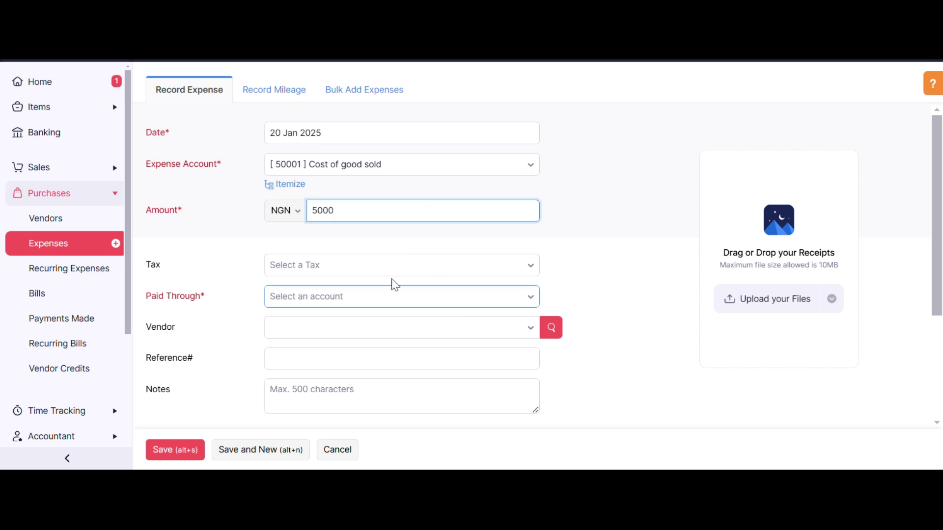
Add the note 'for travel' and try saving, which fails without a Paid Through account
scroll(393, 314, "down", 3)
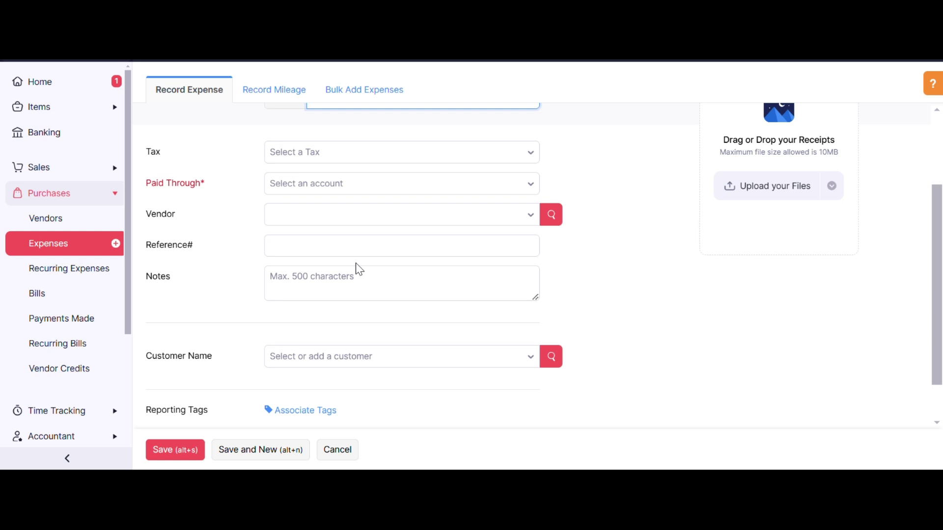
left_click(353, 279)
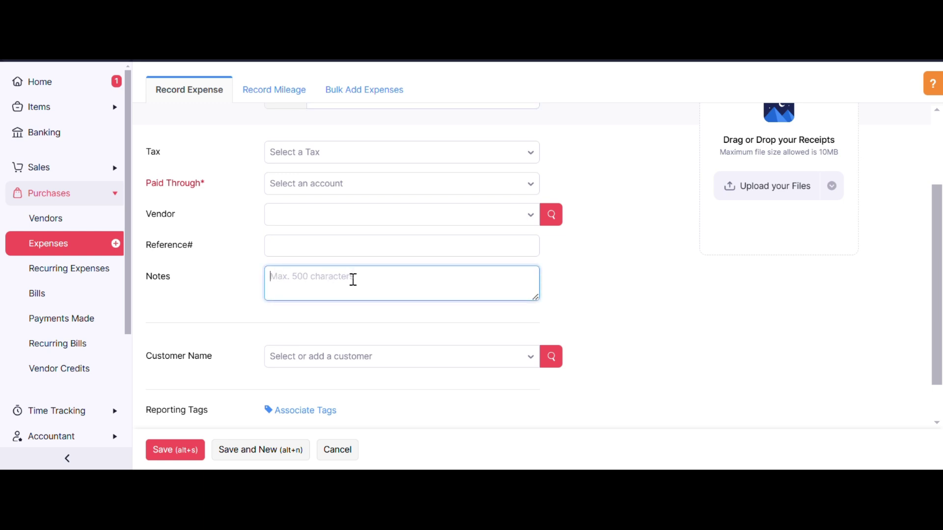
type("for travel")
scroll(376, 341, "down", 1)
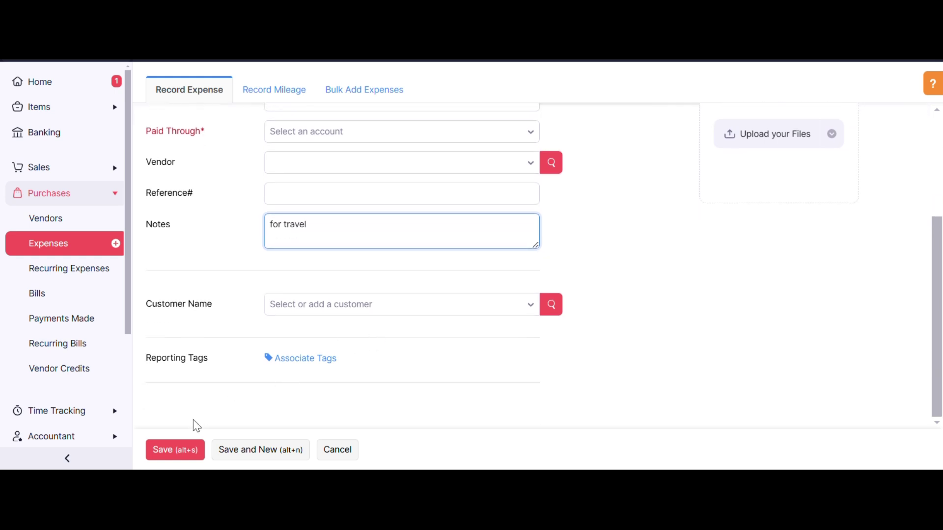
left_click(179, 450)
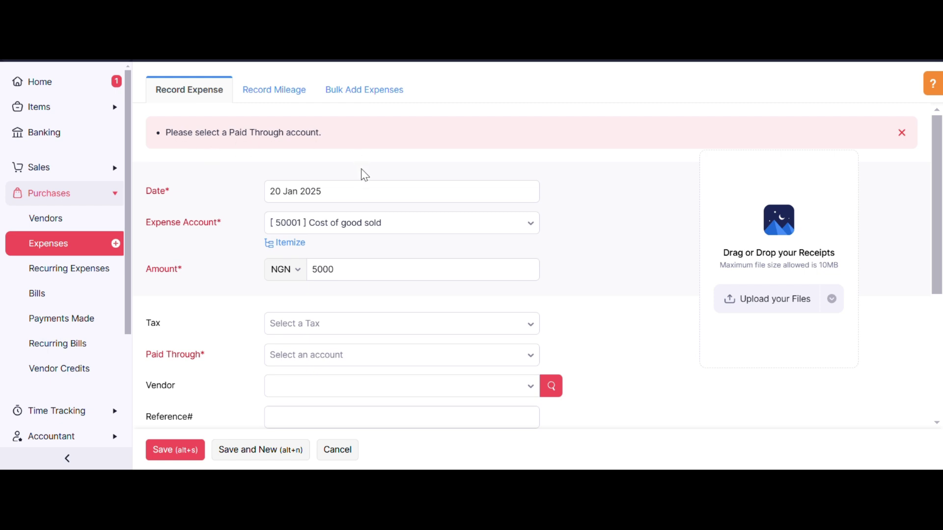
Click through the amount and account fields, then leave the unfinished expense for the Expenses list
left_click(317, 260)
left_click(316, 226)
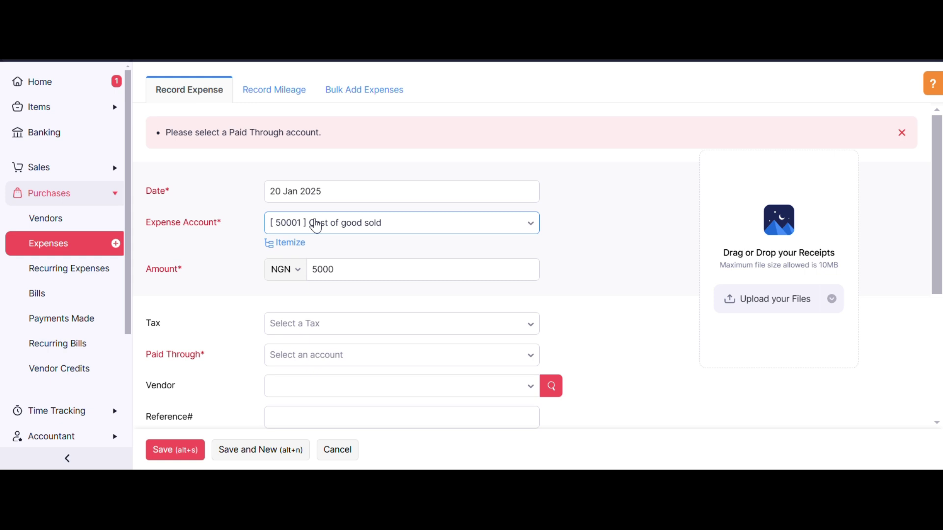
left_click(350, 210)
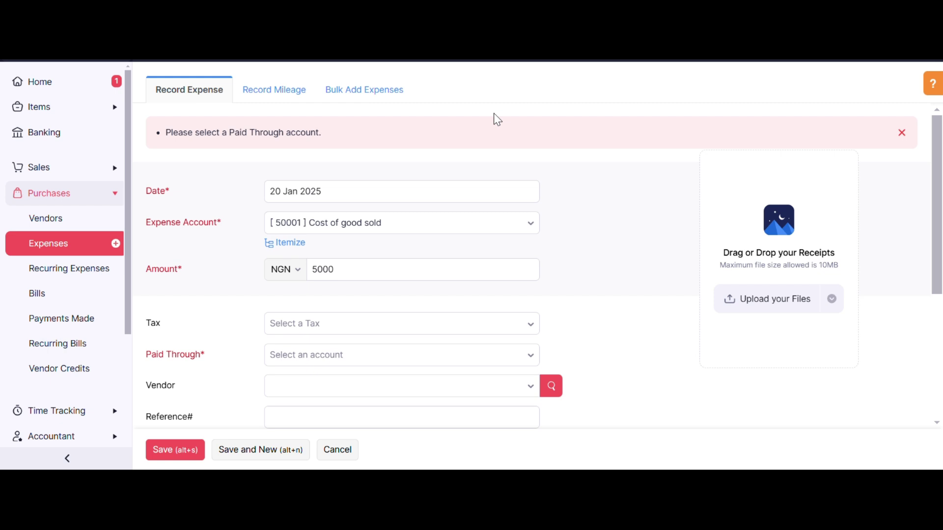
left_click(84, 246)
Discard the unsaved expense, check the list's more-options menu, and start a fresh expense
left_click(456, 126)
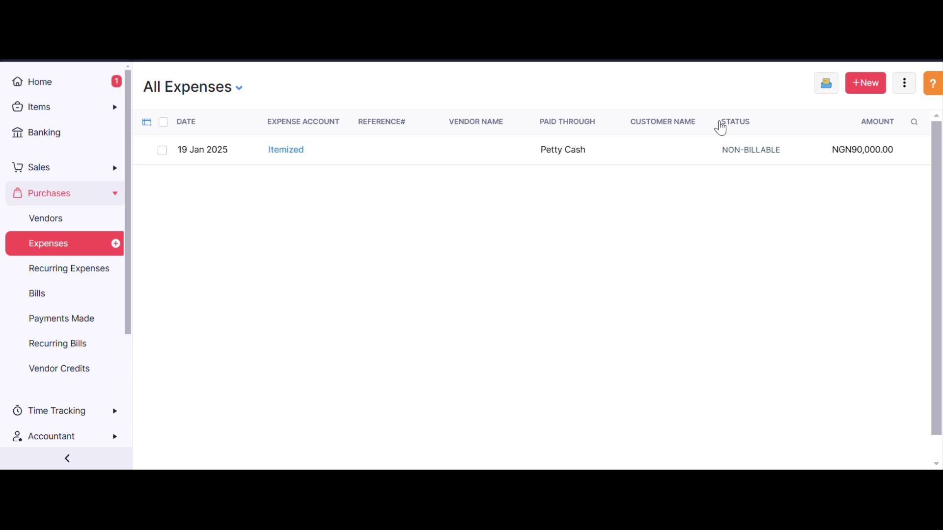
left_click(905, 84)
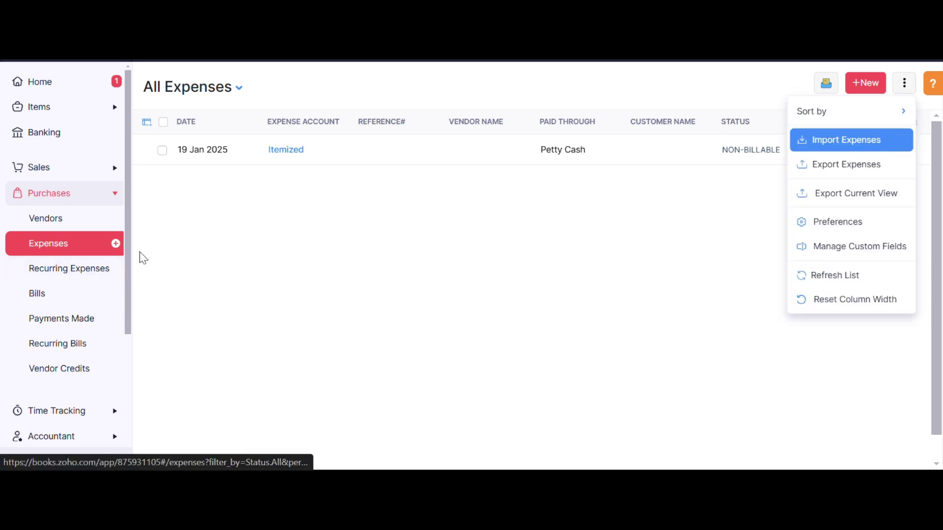
left_click(116, 244)
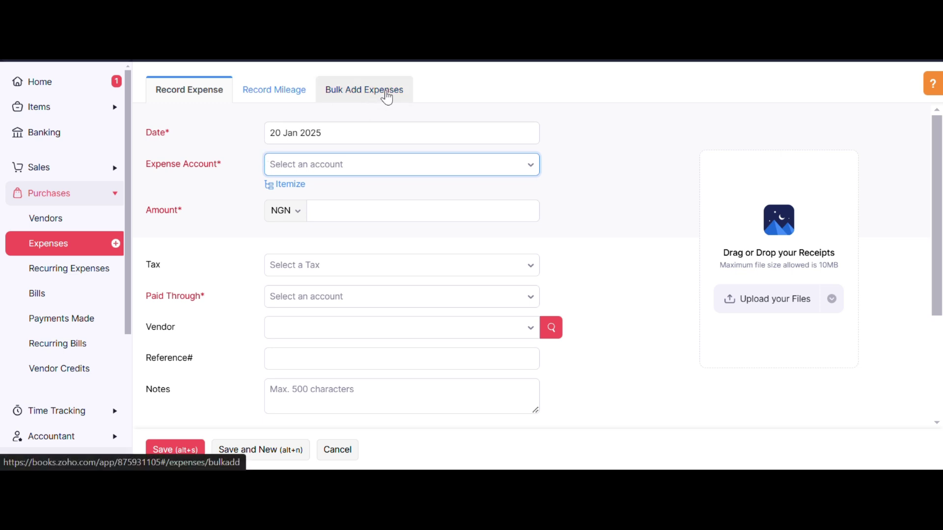
Switch to Bulk Add Expenses and date the first row 15 Jan 2025
left_click(359, 103)
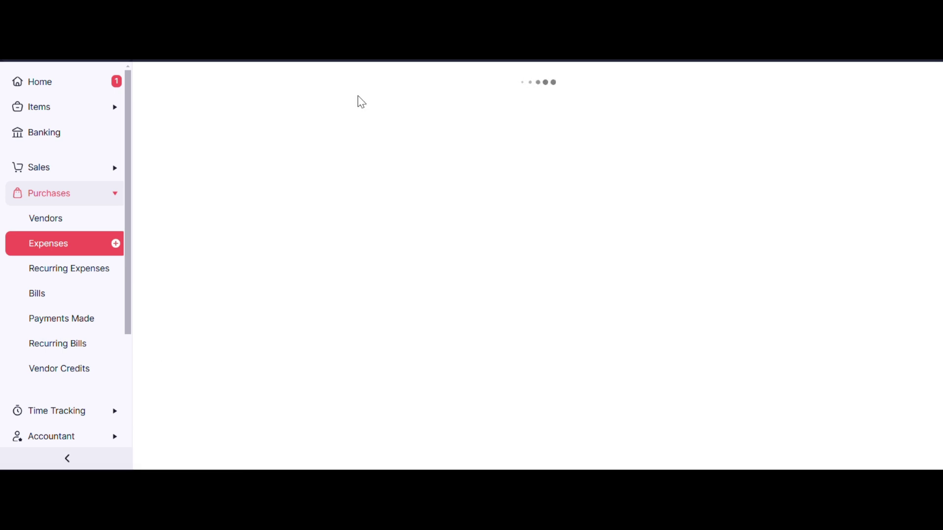
left_click(191, 156)
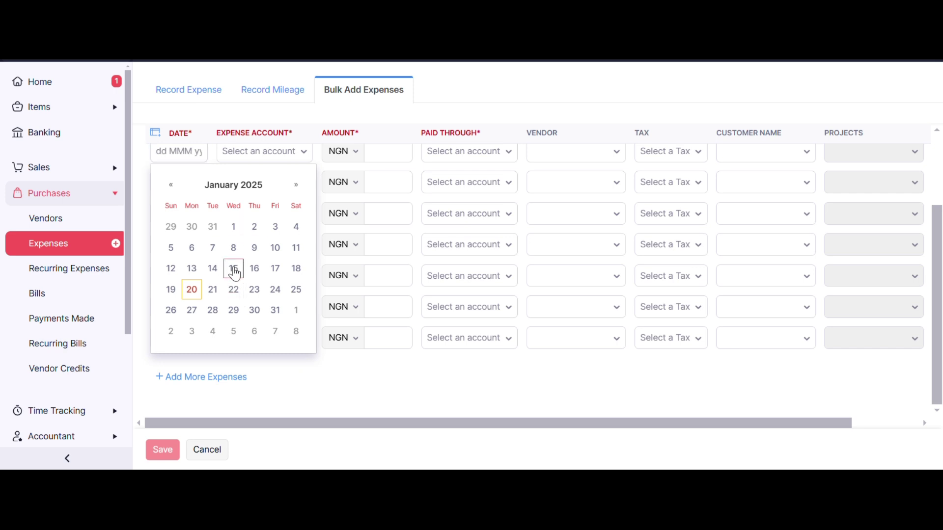
left_click(234, 268)
scroll(236, 182, "up", 3)
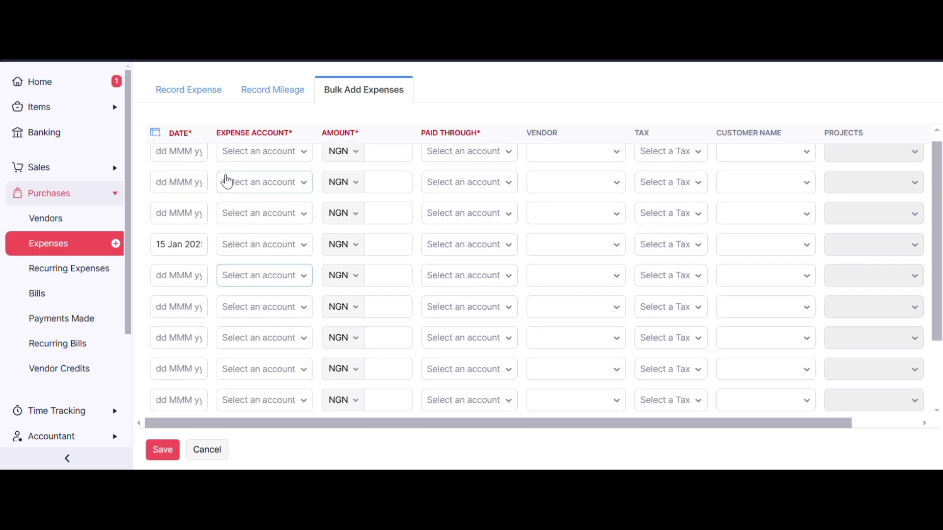
left_click(180, 156)
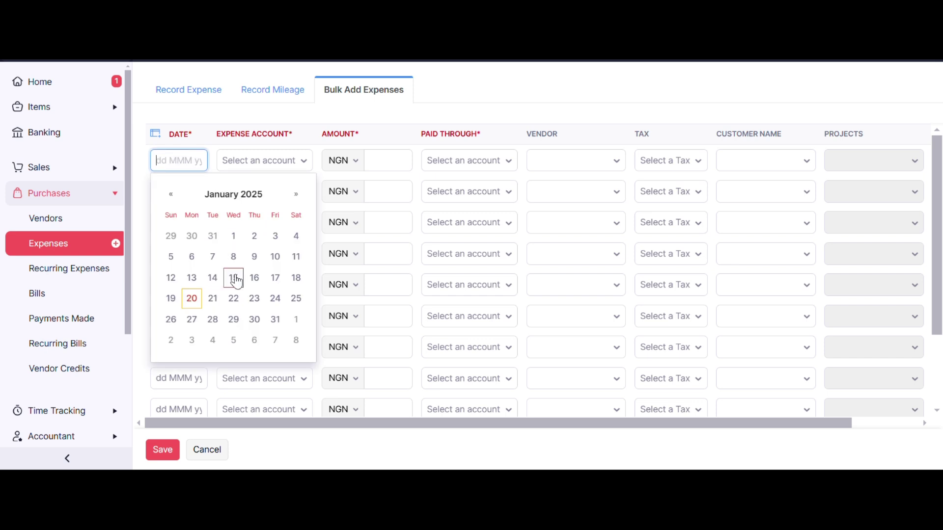
left_click(235, 276)
Browse the first row's expense account list to find Electricity Expense
left_click(300, 159)
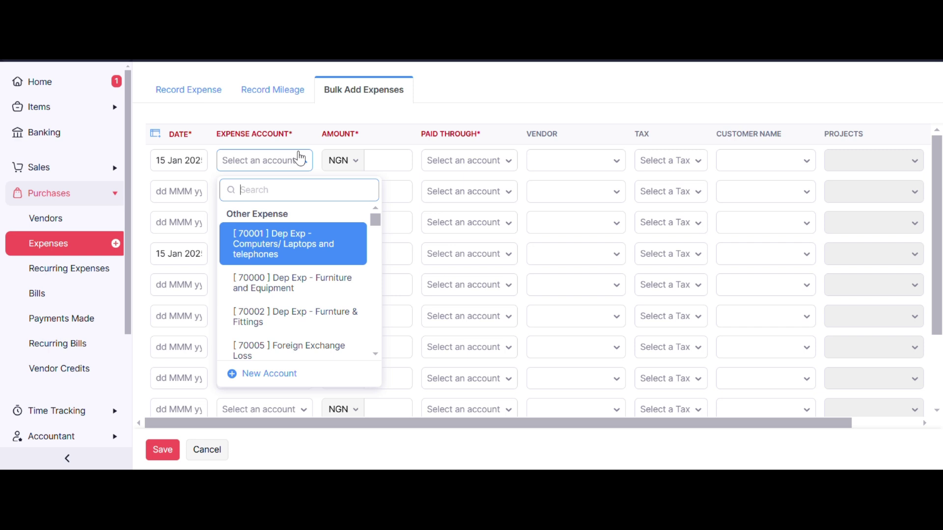
scroll(274, 371, "down", 2)
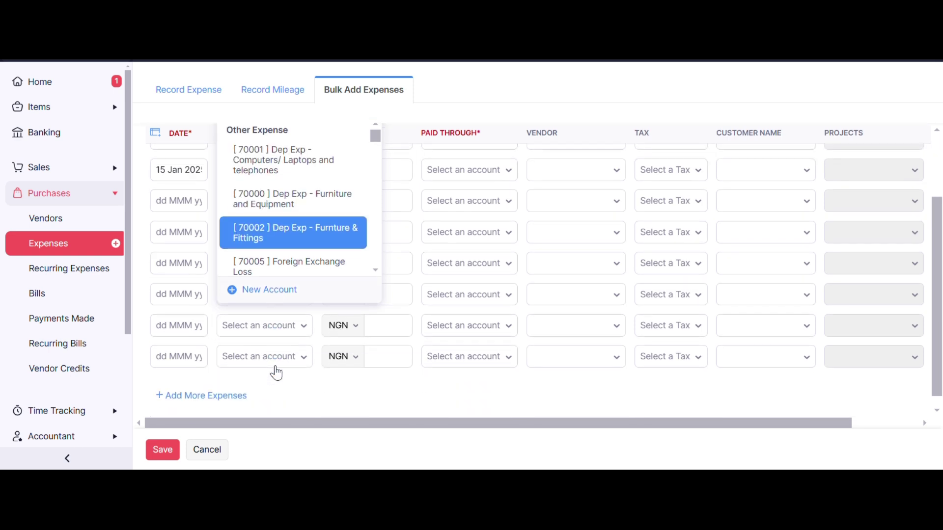
scroll(305, 228, "down", 1)
scroll(305, 223, "up", 1)
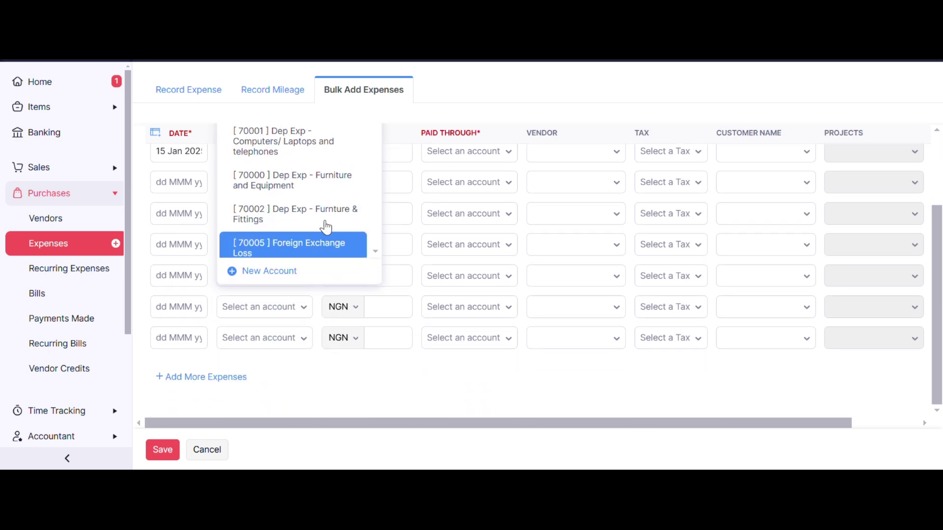
scroll(353, 211, "up", 2)
scroll(275, 245, "up", 3)
scroll(265, 276, "down", 2)
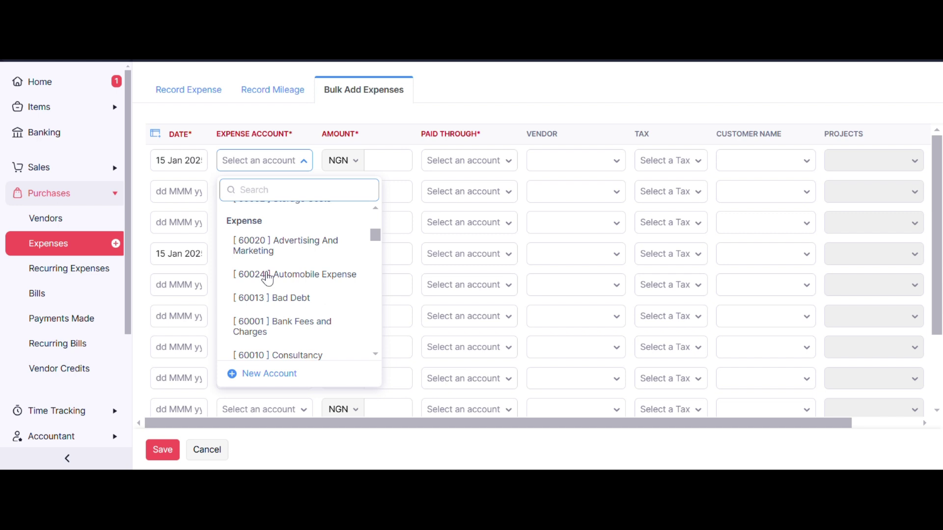
scroll(268, 278, "down", 5)
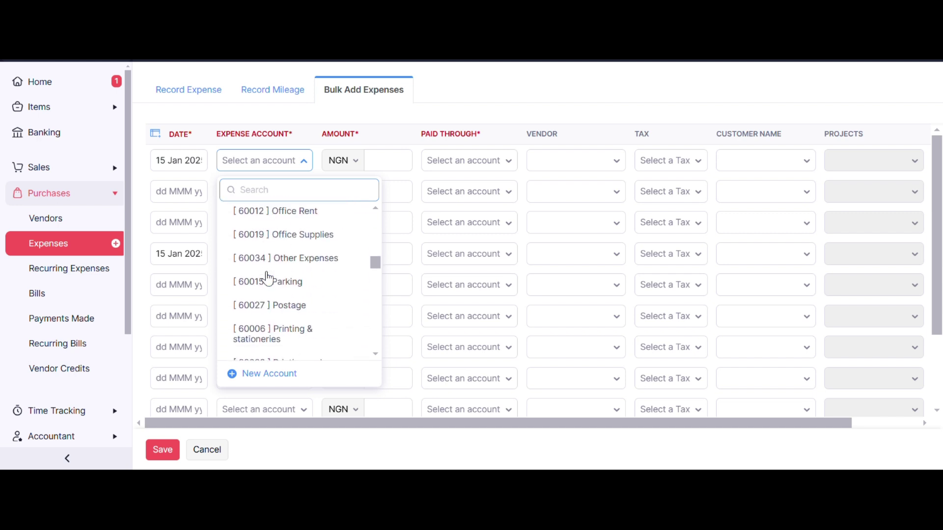
scroll(267, 279, "up", 1)
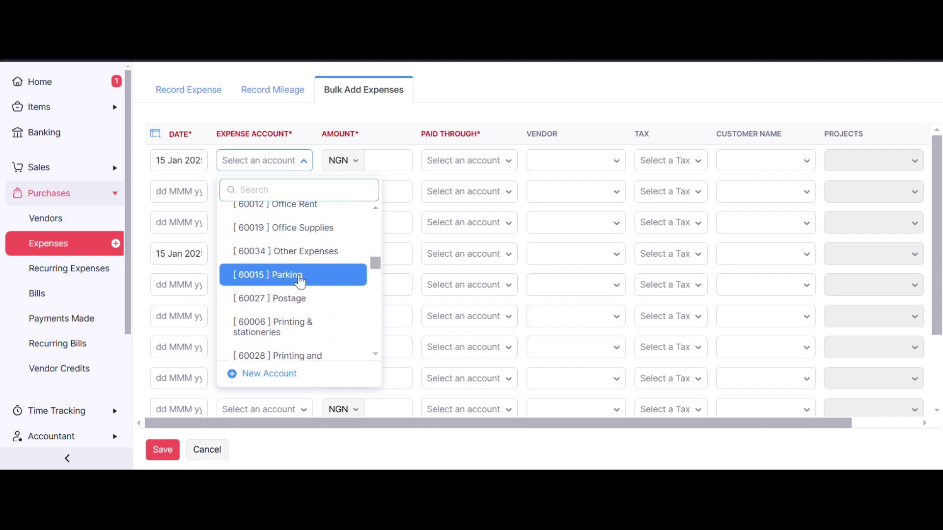
scroll(309, 268, "up", 5)
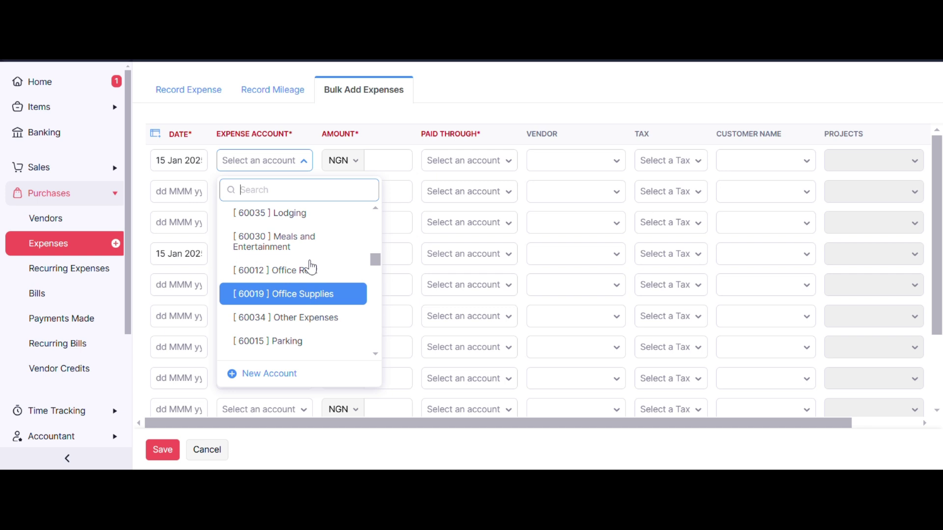
scroll(310, 269, "up", 1)
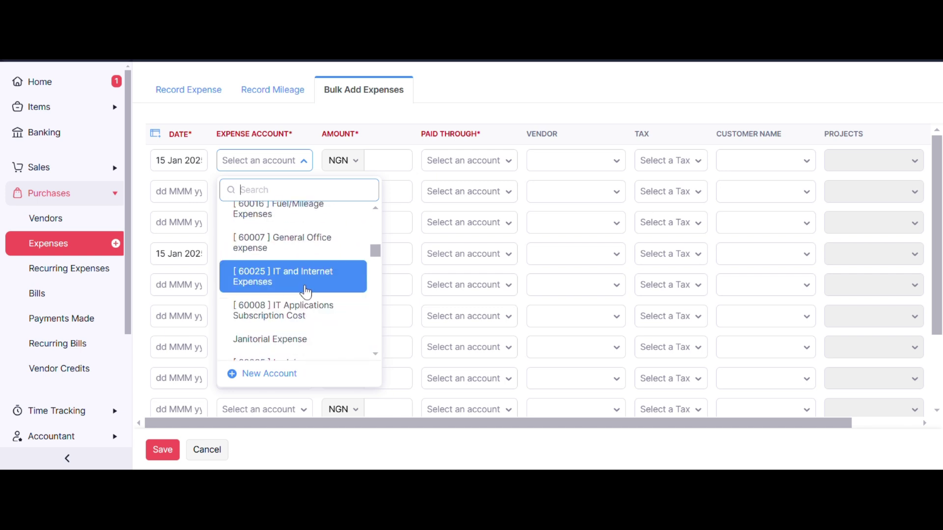
scroll(318, 285, "up", 3)
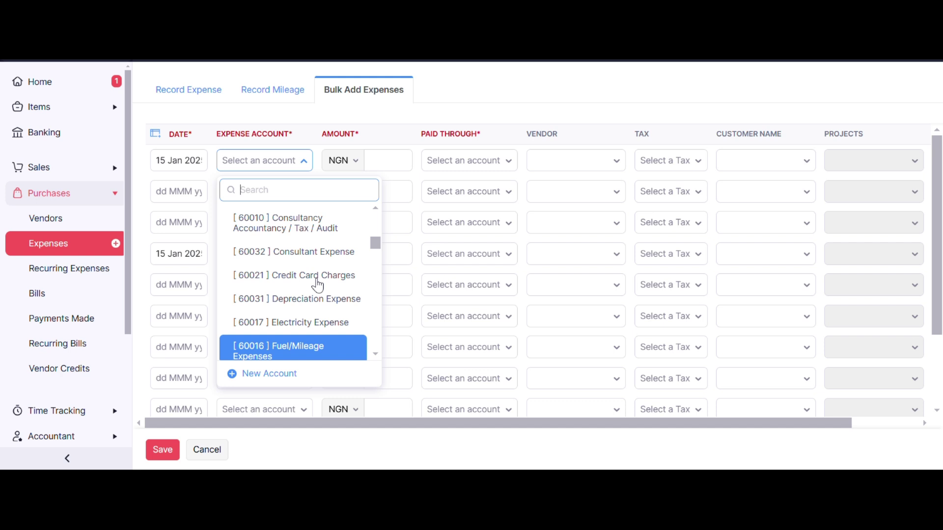
Give the first row Electricity Expense, amount 5000, paid through Bank
left_click(317, 322)
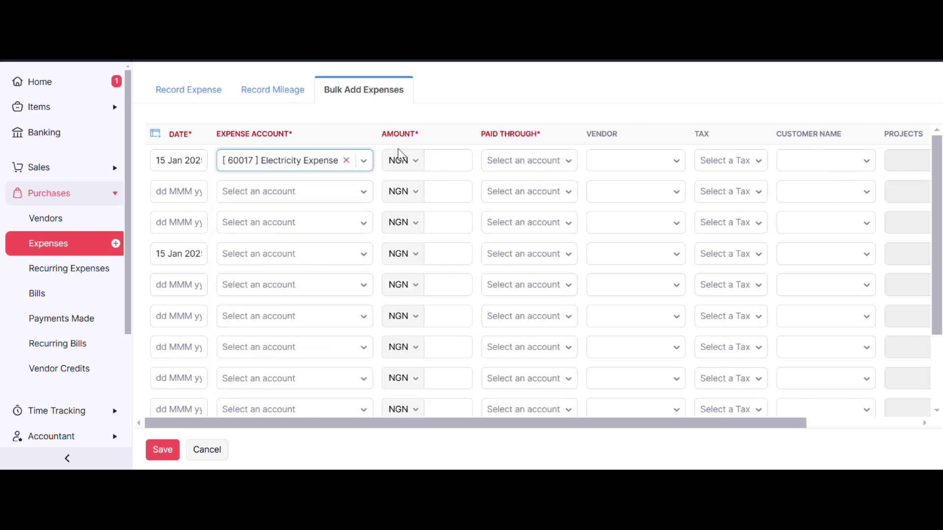
left_click(444, 153)
type("5000")
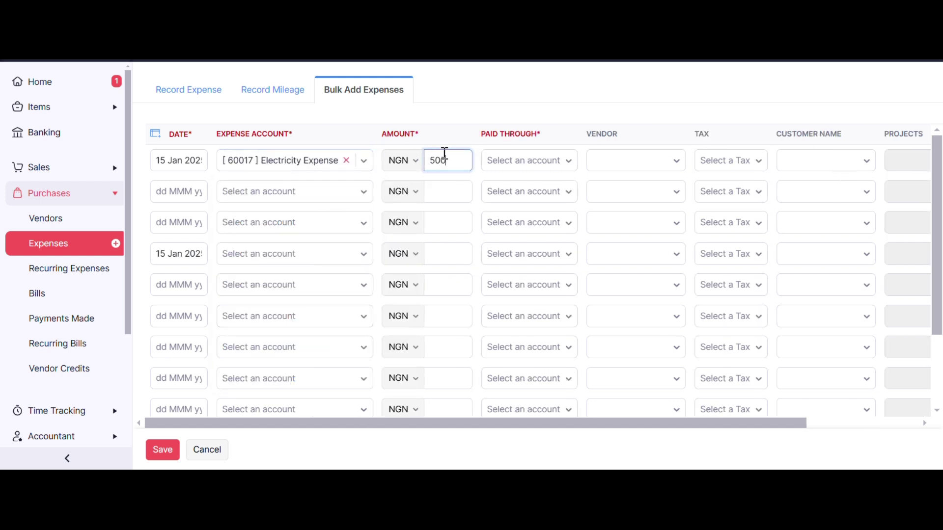
left_click(523, 163)
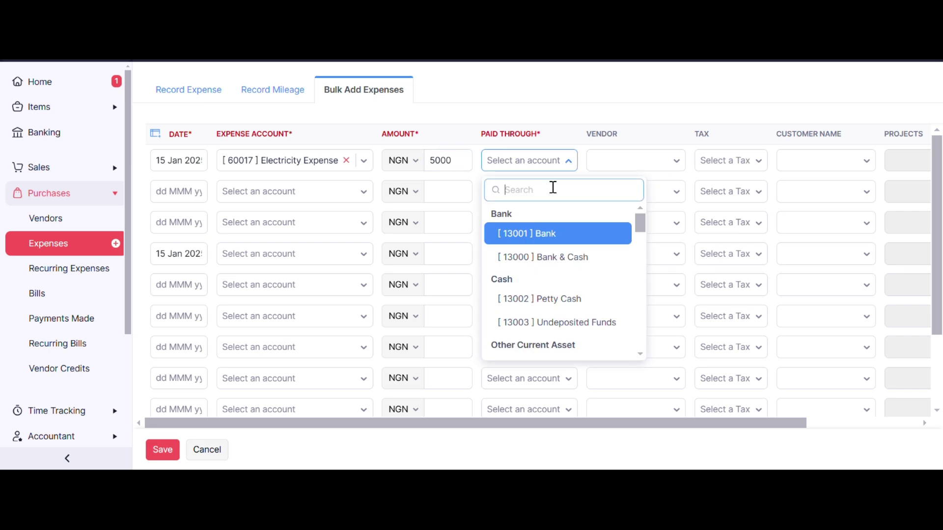
Set the first expense's vendor to Dufil Prima Foods and customer to Nasco
left_click(644, 159)
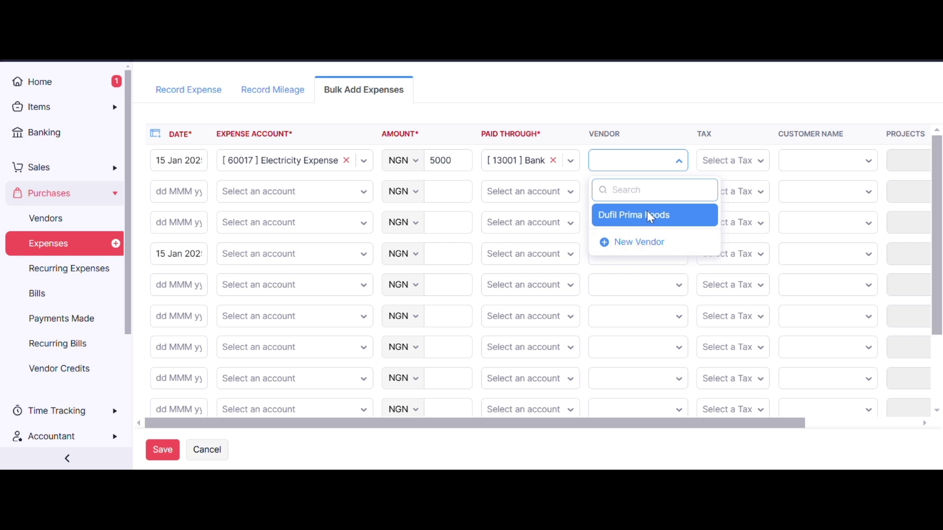
left_click(649, 215)
scroll(703, 192, "right", 3)
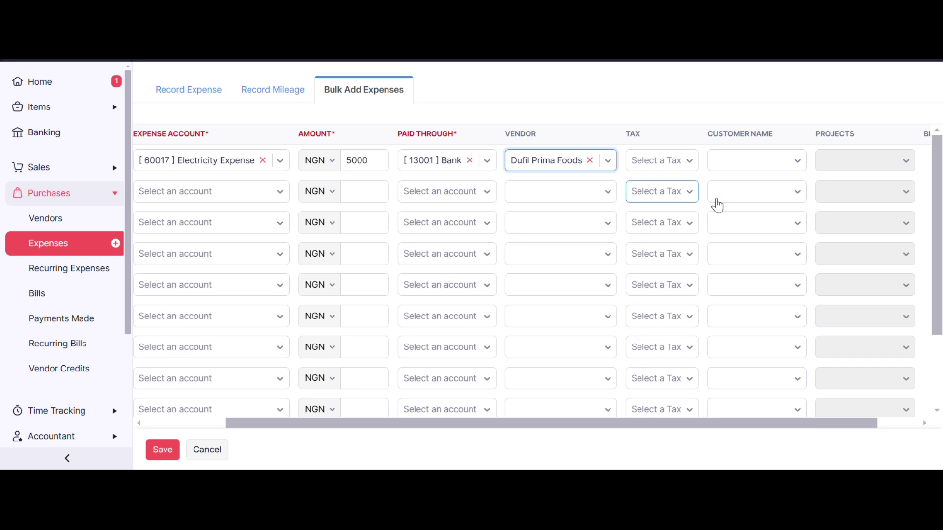
left_click(686, 166)
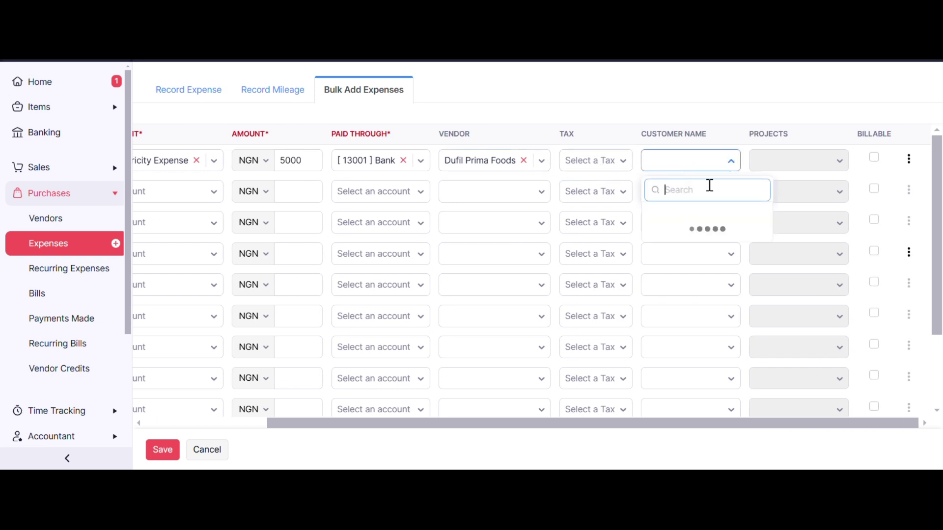
left_click(655, 216)
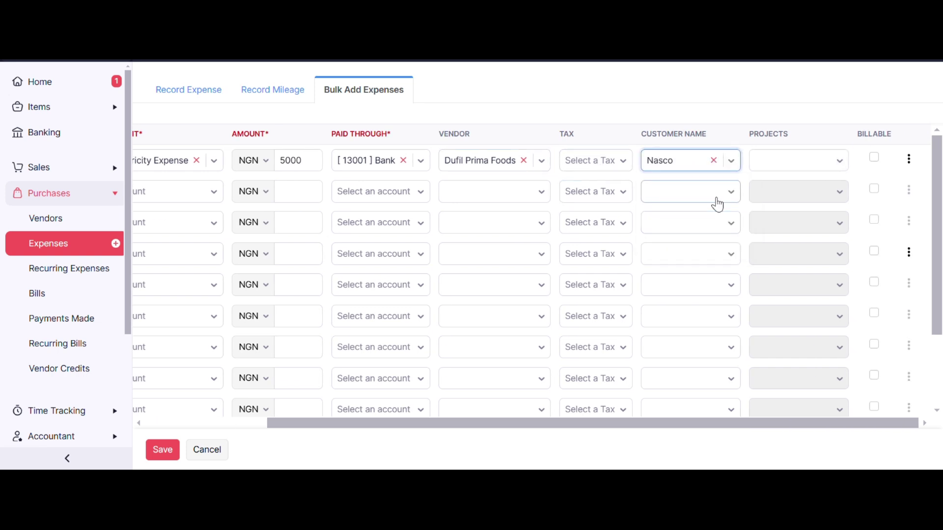
left_click(801, 165)
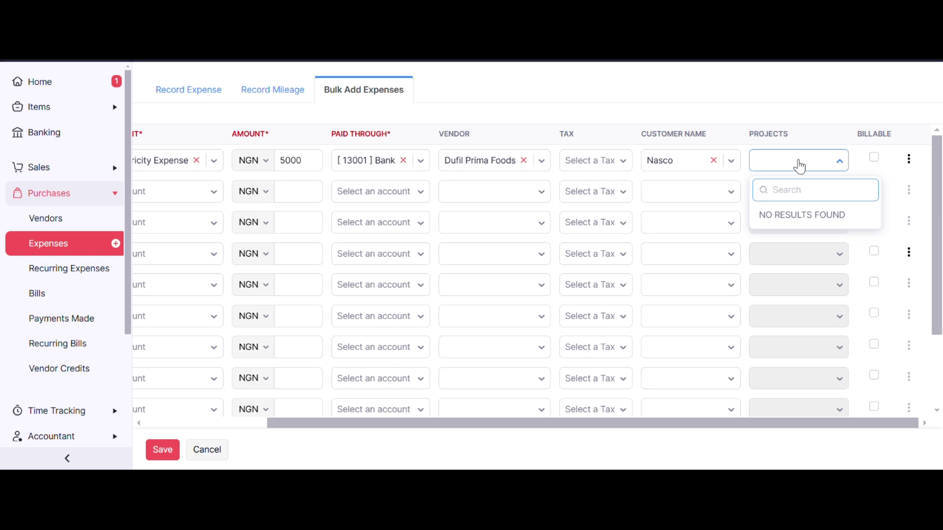
Set the second row's expense account to Parking with amount 1000
left_click(622, 226)
scroll(492, 233, "left", 5)
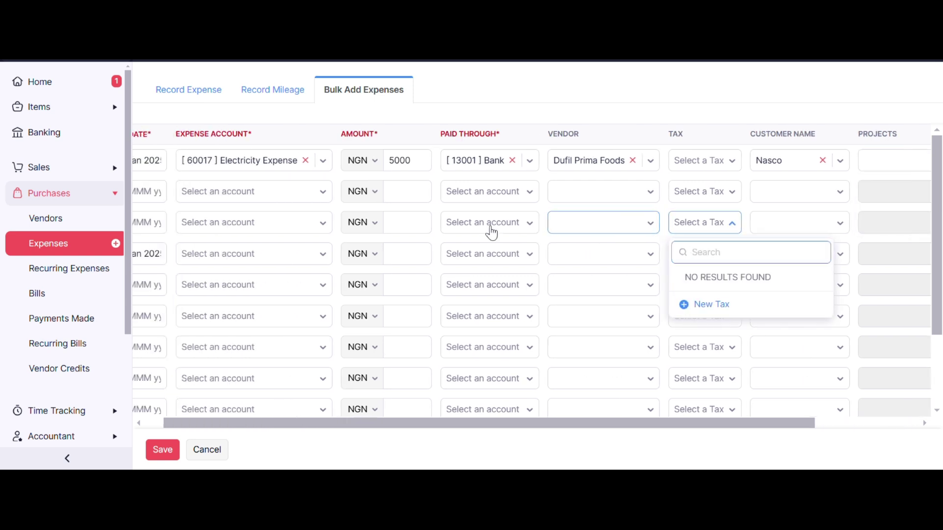
left_click(285, 193)
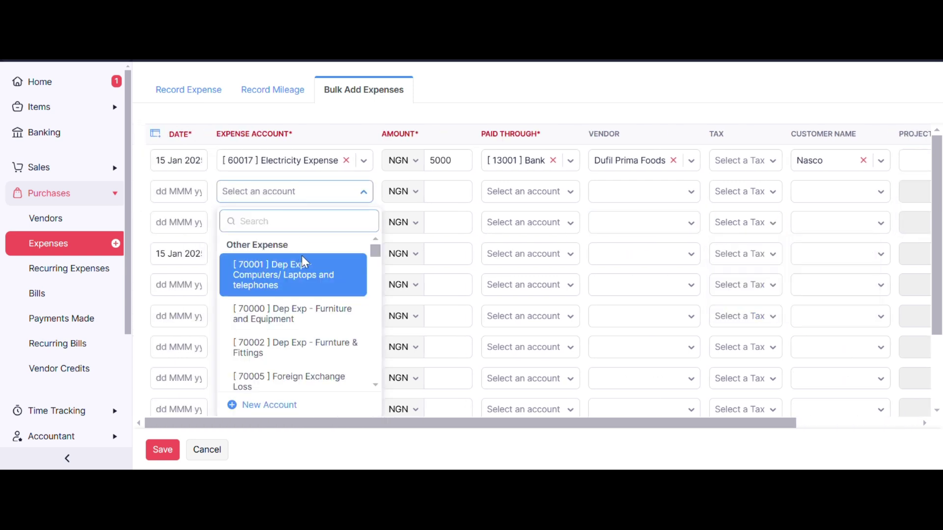
scroll(308, 315, "down", 5)
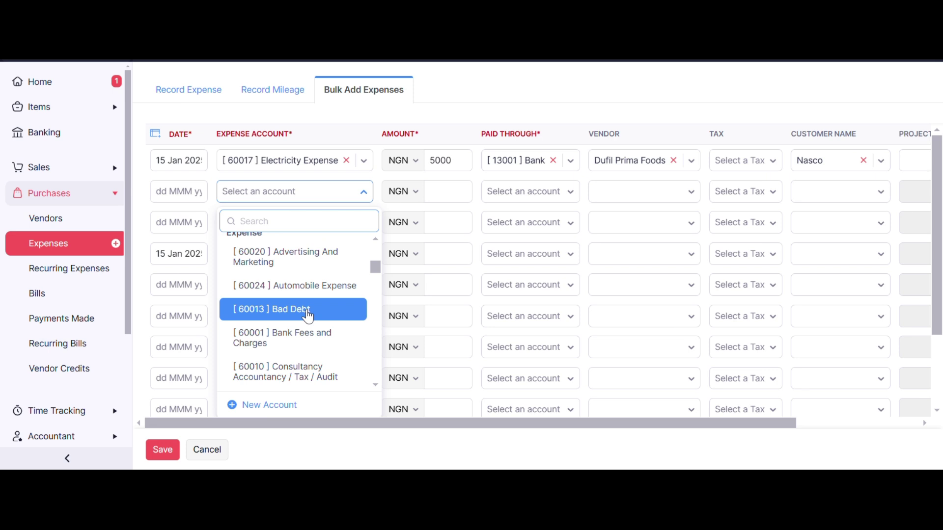
scroll(308, 316, "down", 5)
scroll(308, 316, "down", 5)
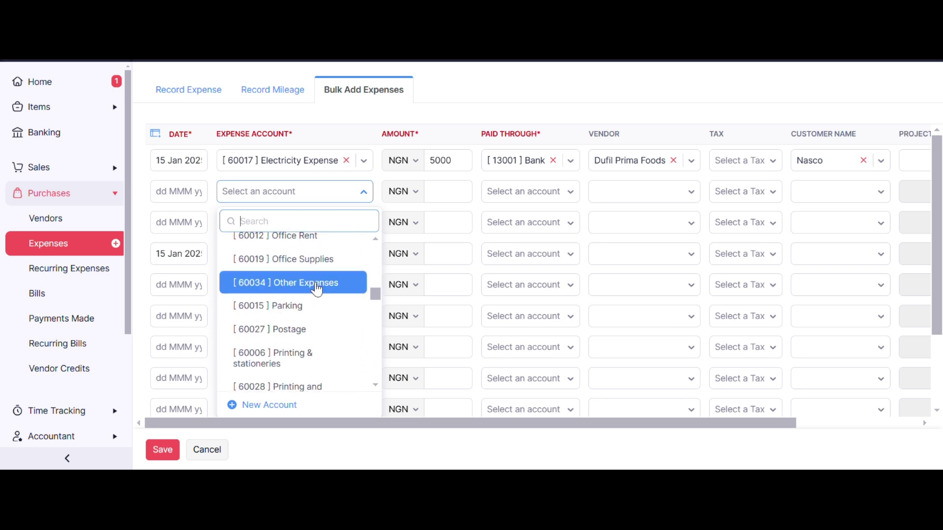
scroll(308, 315, "down", 2)
scroll(307, 323, "up", 1)
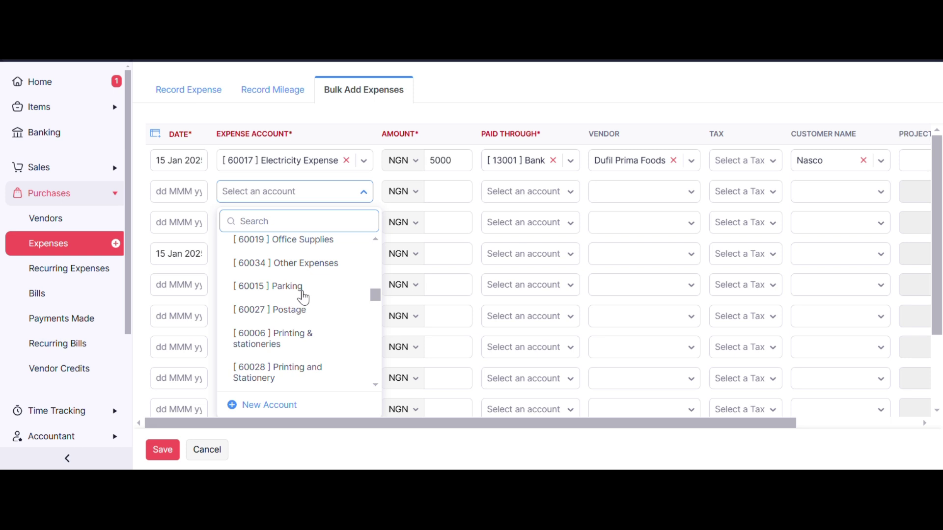
left_click(301, 293)
left_click(435, 185)
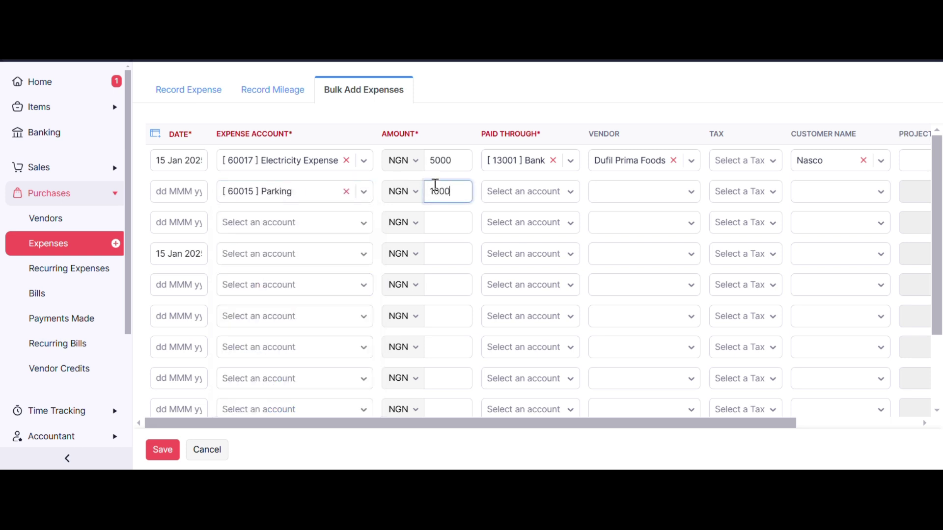
Pay the second expense from Petty Cash, leave vendor empty, and date it 17 Jan 2025
left_click(552, 192)
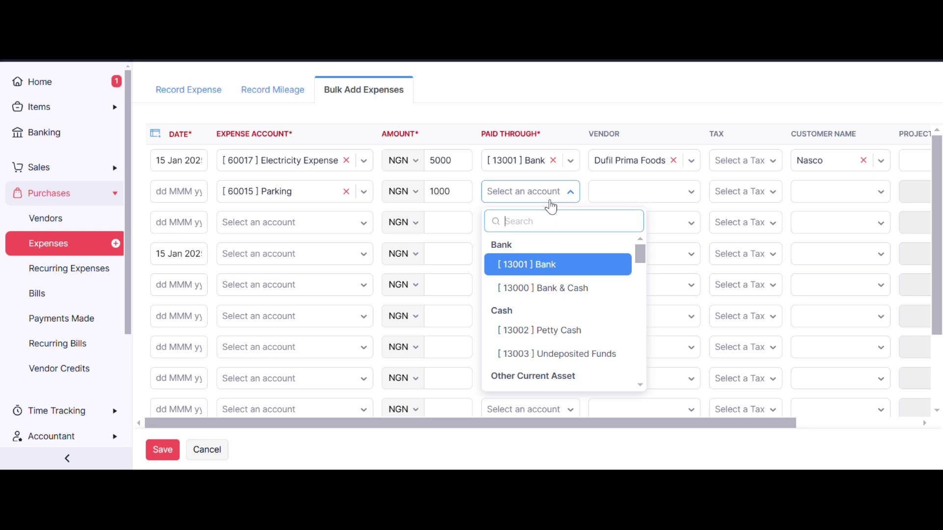
left_click(573, 332)
left_click(695, 194)
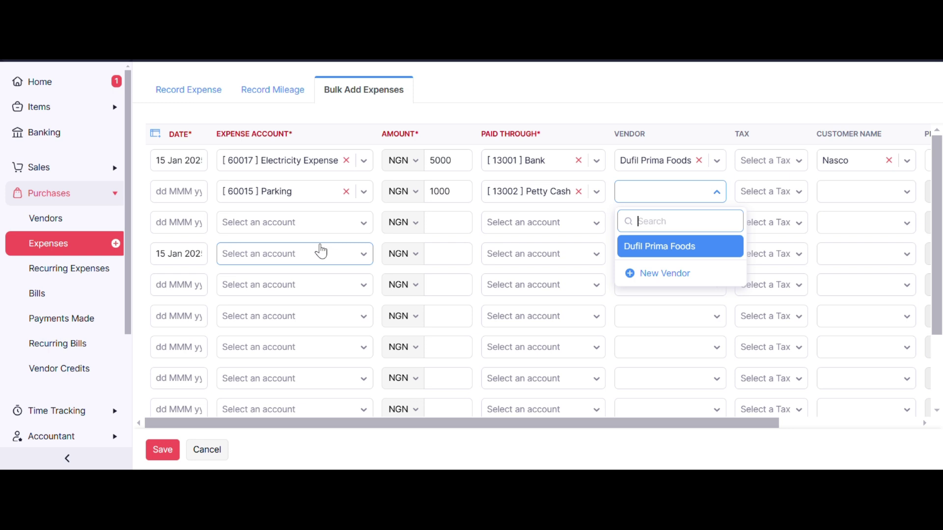
left_click(243, 226)
left_click(175, 197)
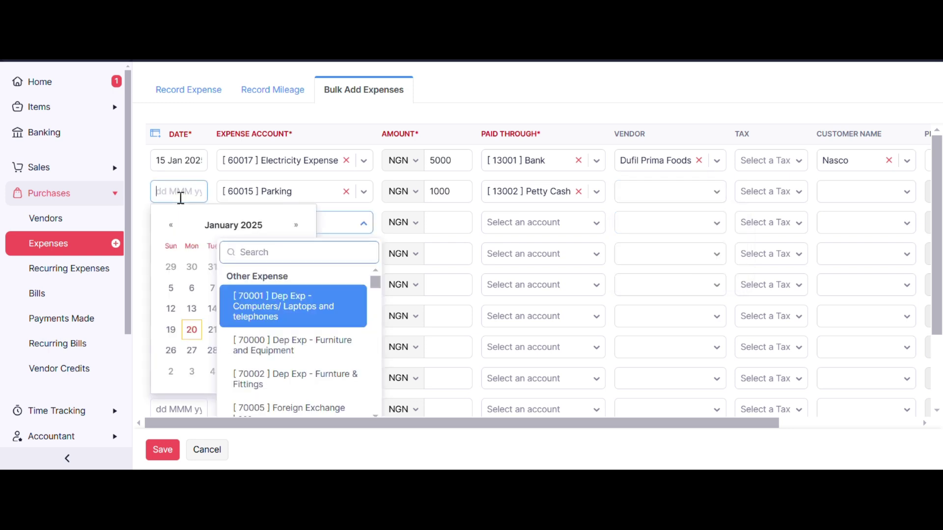
left_click(275, 309)
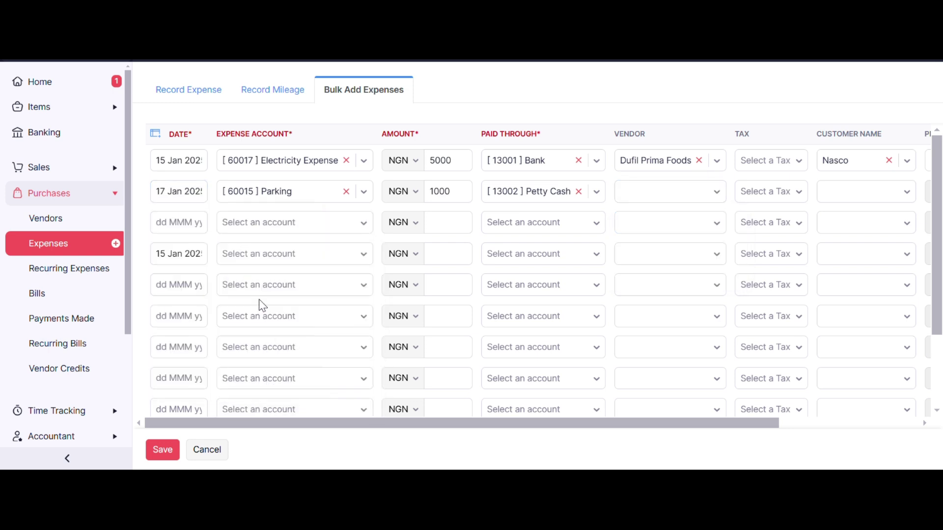
Fill row 3 with 19 Jan 2025, Travel Expense, 50000, paid through Bank & Cash
left_click(185, 230)
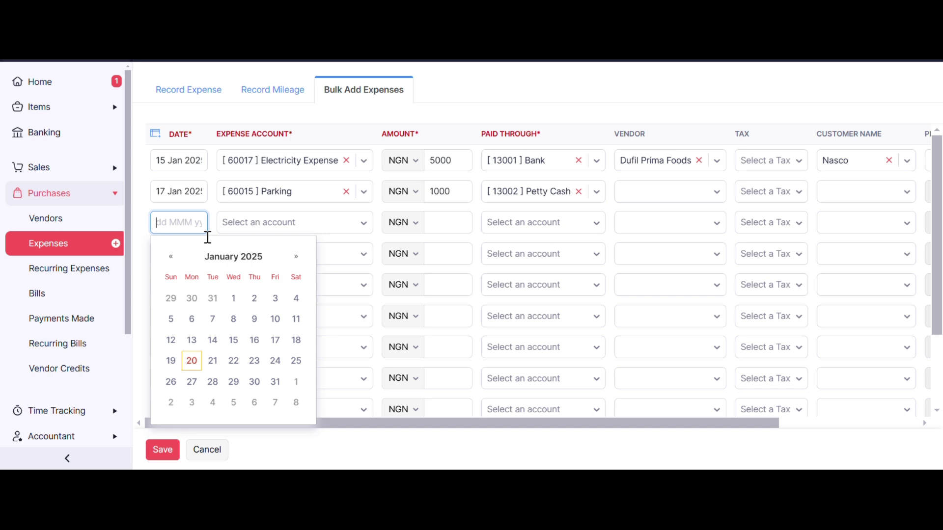
left_click(172, 362)
left_click(294, 231)
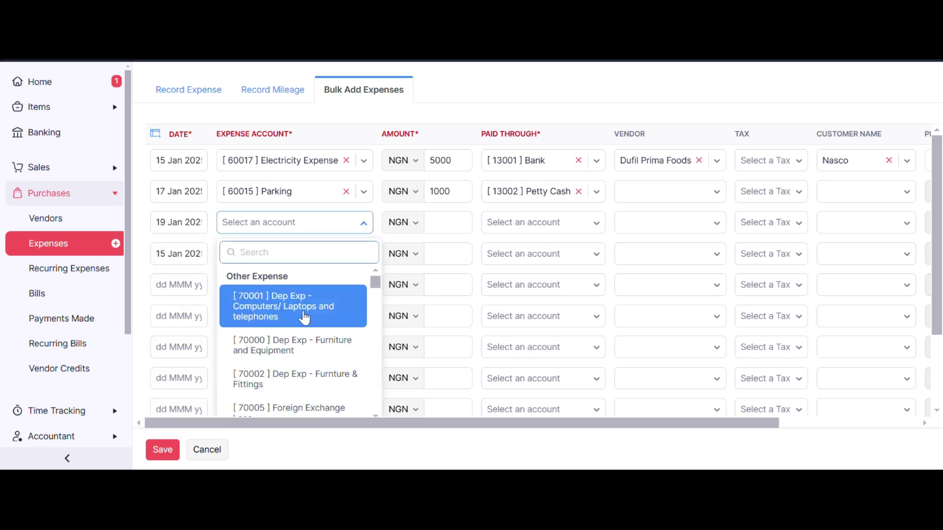
scroll(303, 317, "down", 10)
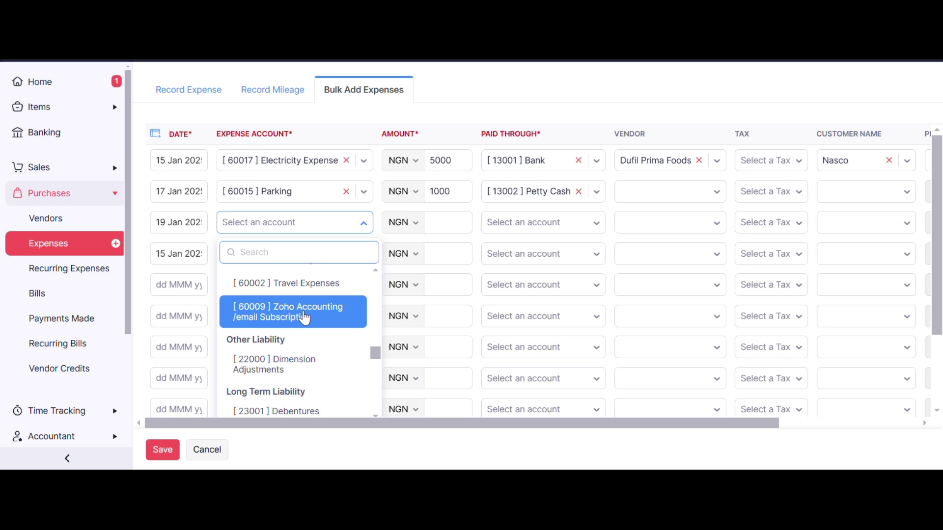
scroll(304, 317, "up", 1)
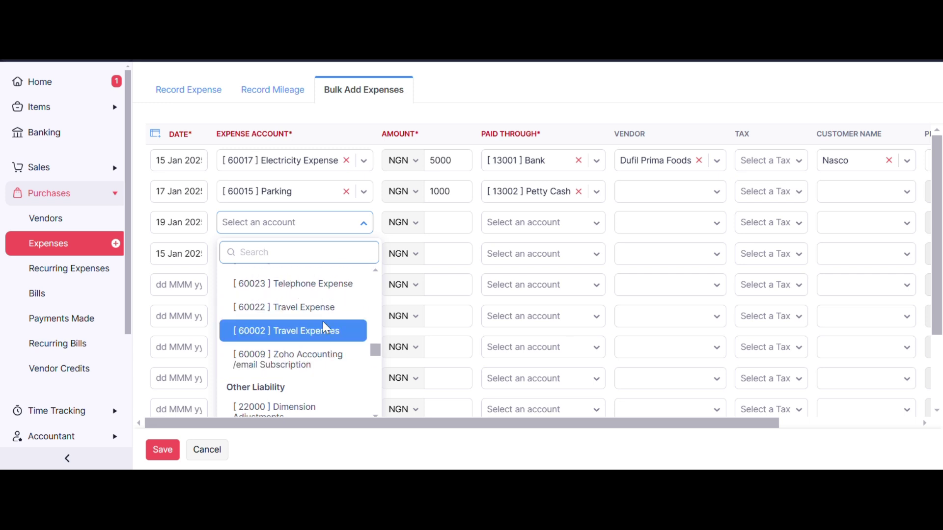
left_click(321, 308)
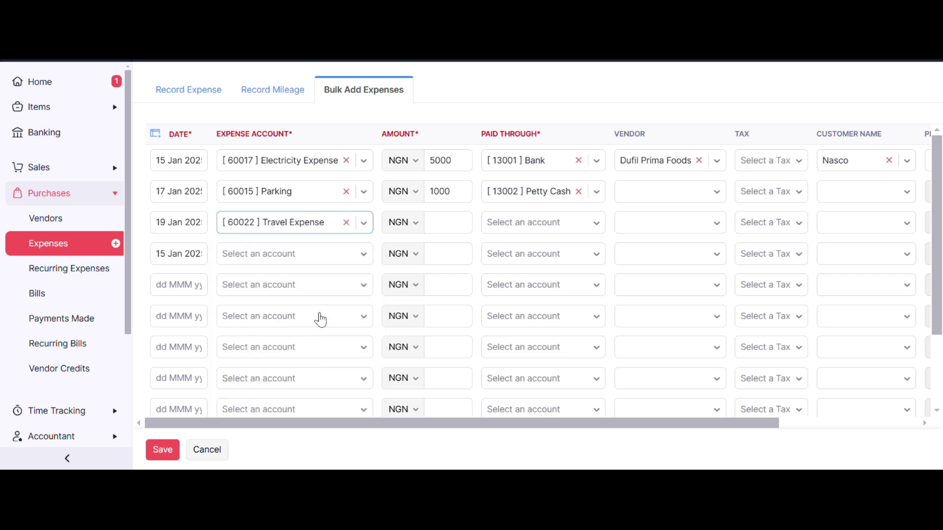
left_click(434, 218)
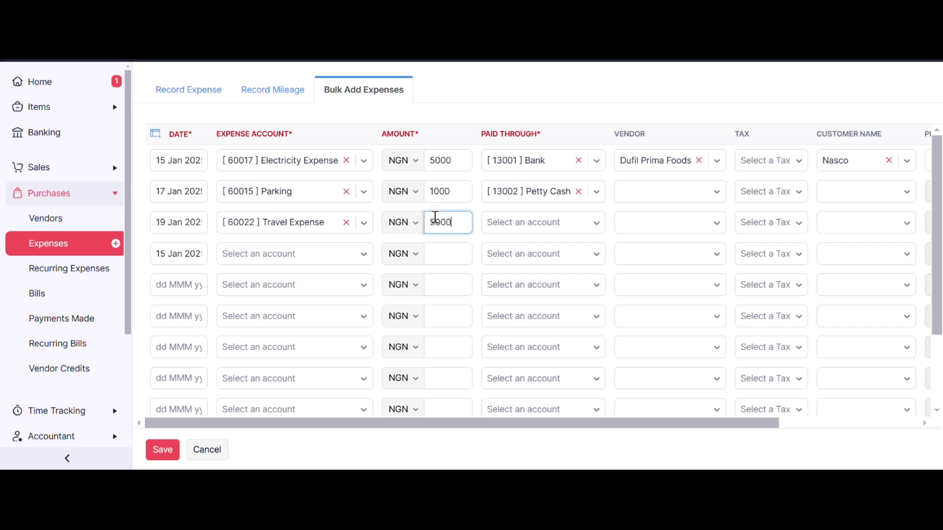
left_click(560, 223)
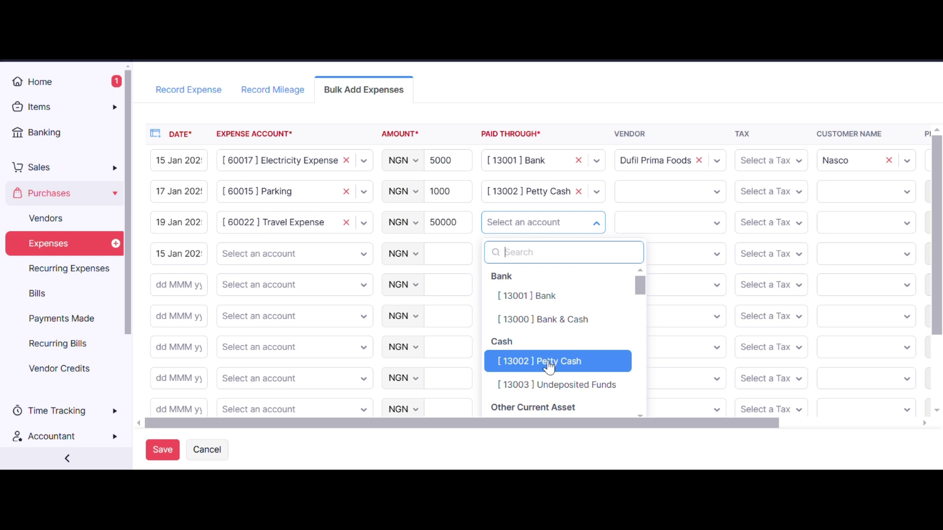
left_click(599, 328)
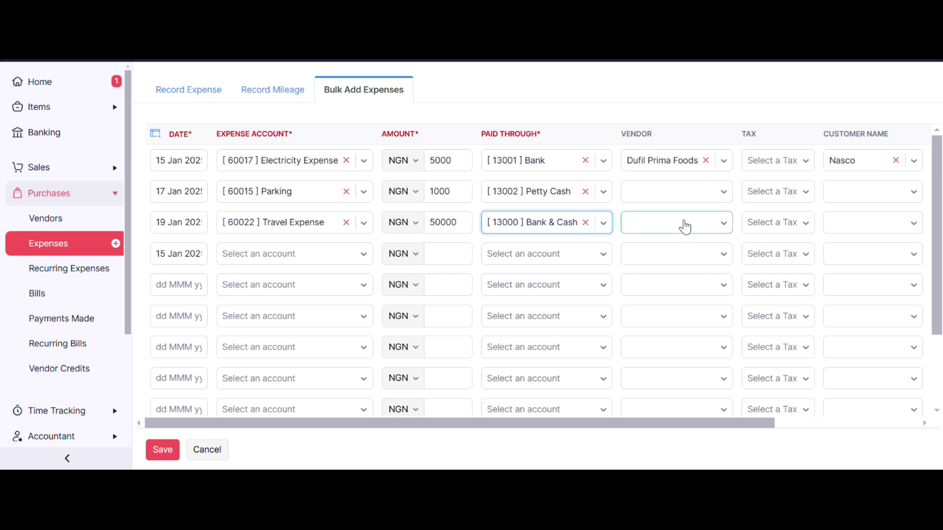
Fill row 4 with 23 Jan 2025, Lodging account, amount 30000
left_click(182, 254)
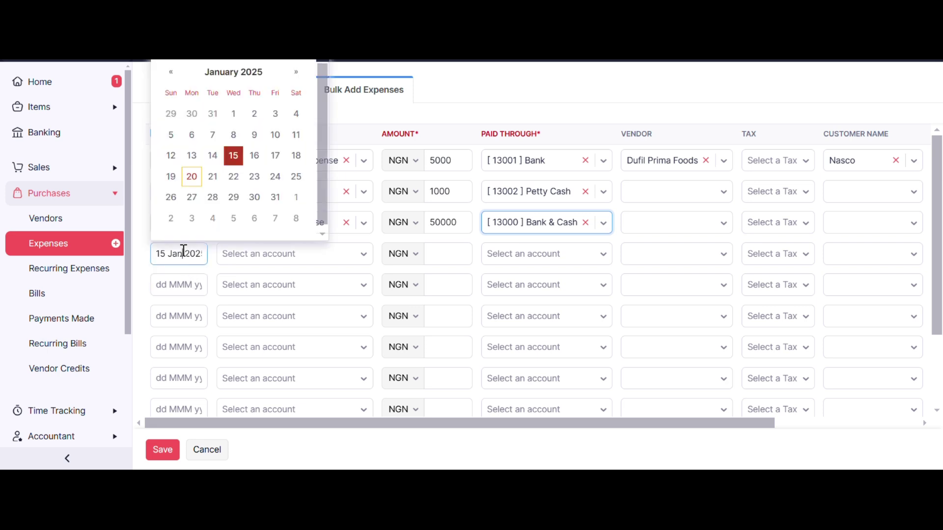
left_click(251, 184)
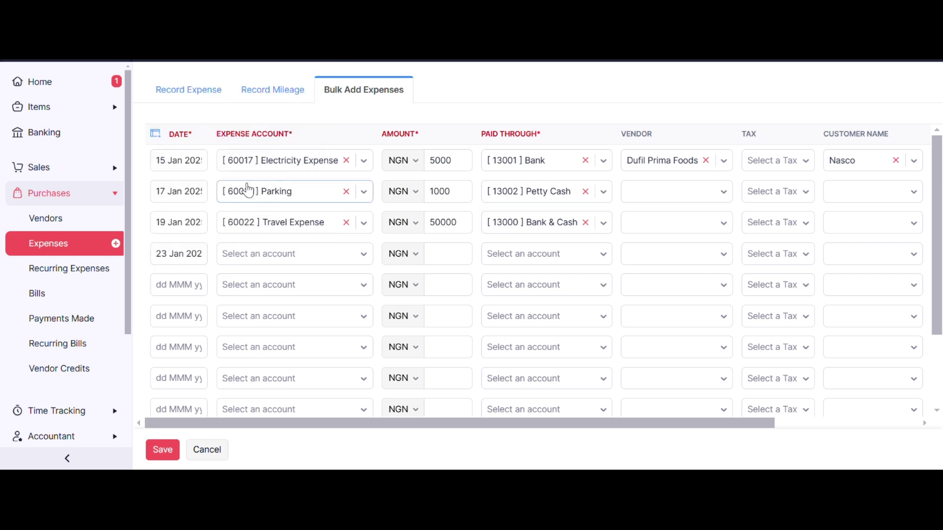
left_click(305, 254)
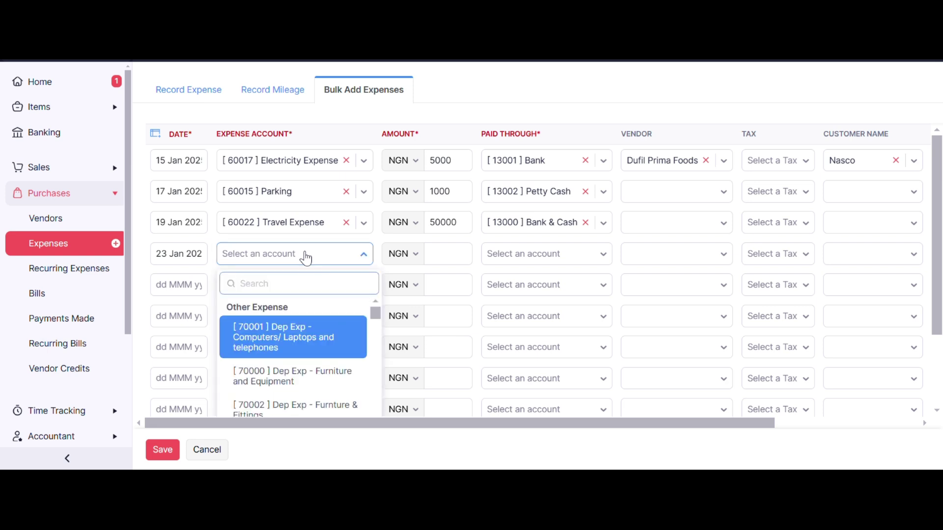
scroll(325, 344, "down", 5)
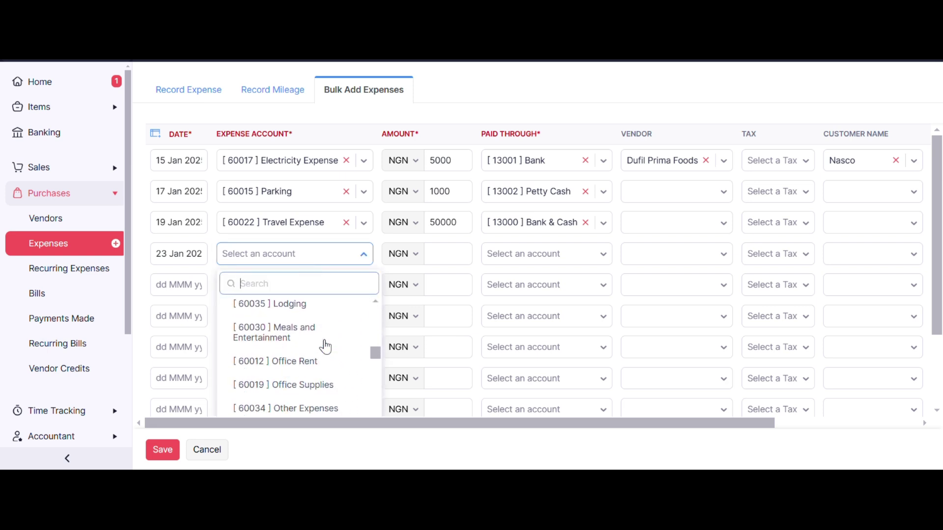
scroll(324, 344, "down", 2)
scroll(309, 339, "up", 3)
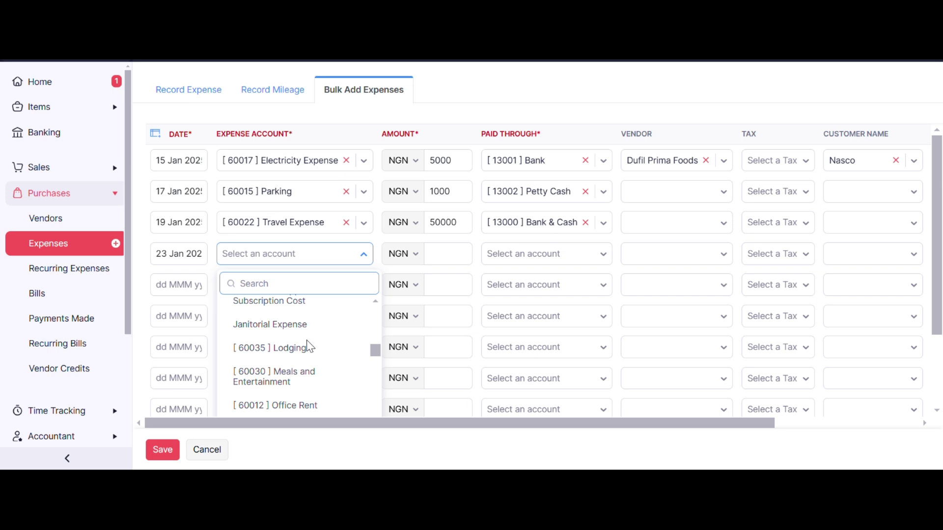
left_click(294, 348)
left_click(482, 248)
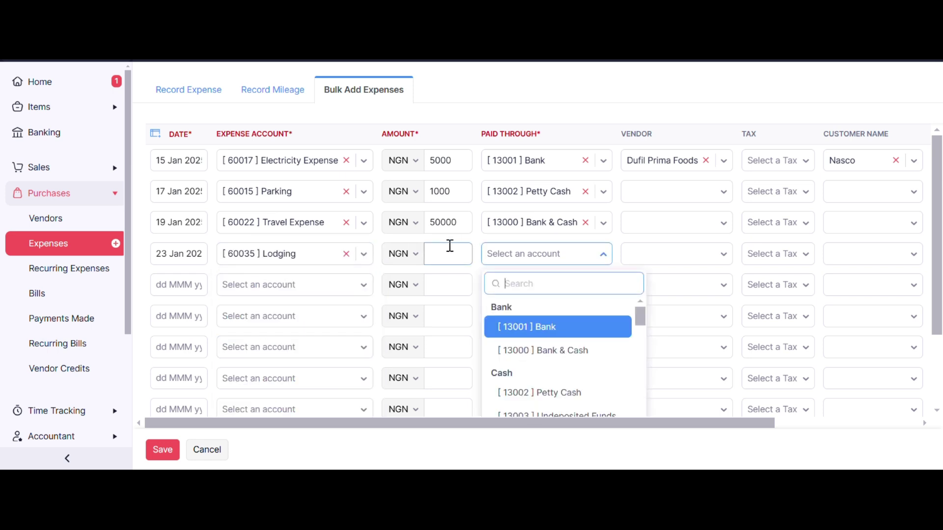
left_click(450, 248)
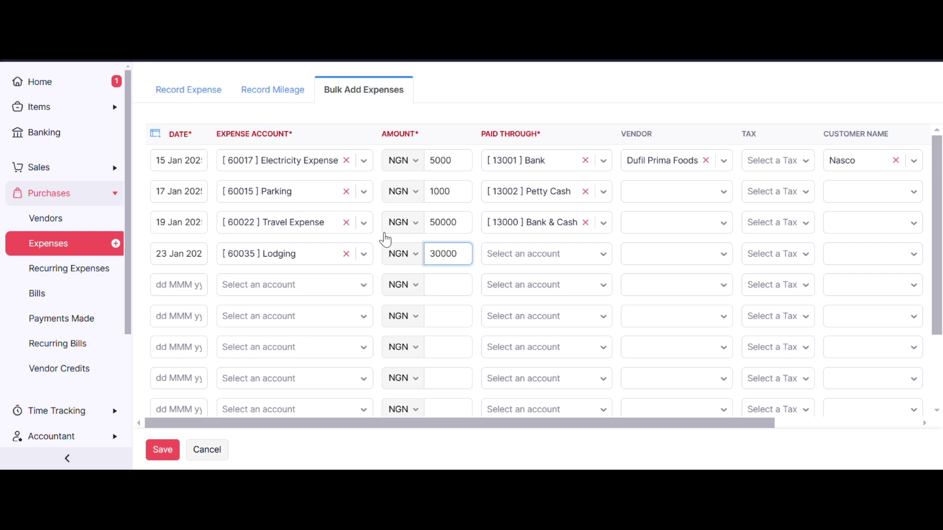
left_click(175, 286)
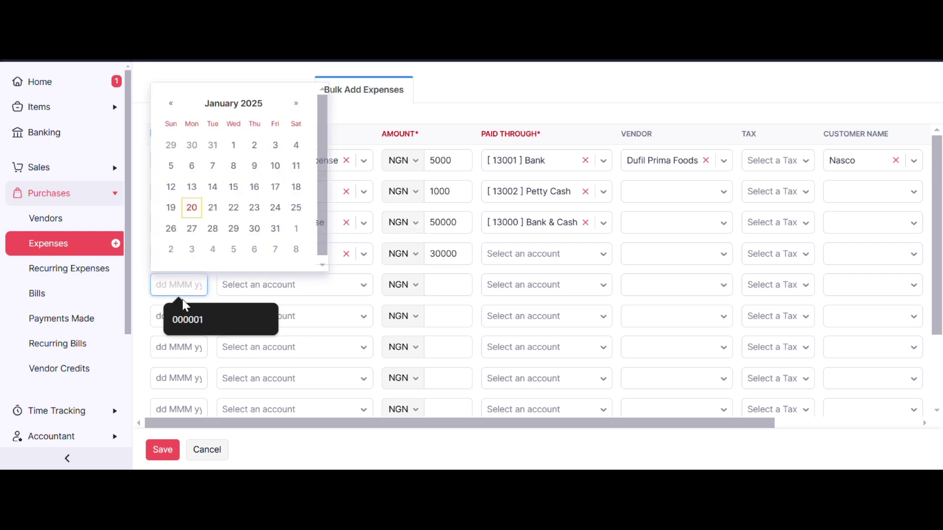
Date the fifth expense 31 Jan and book it to [60007] General Office expense
left_click(275, 229)
left_click(295, 293)
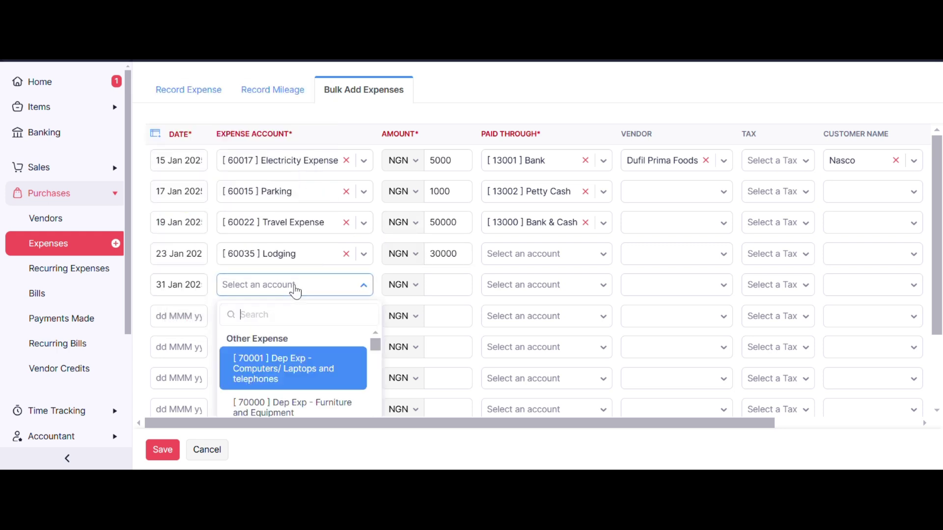
left_click(172, 289)
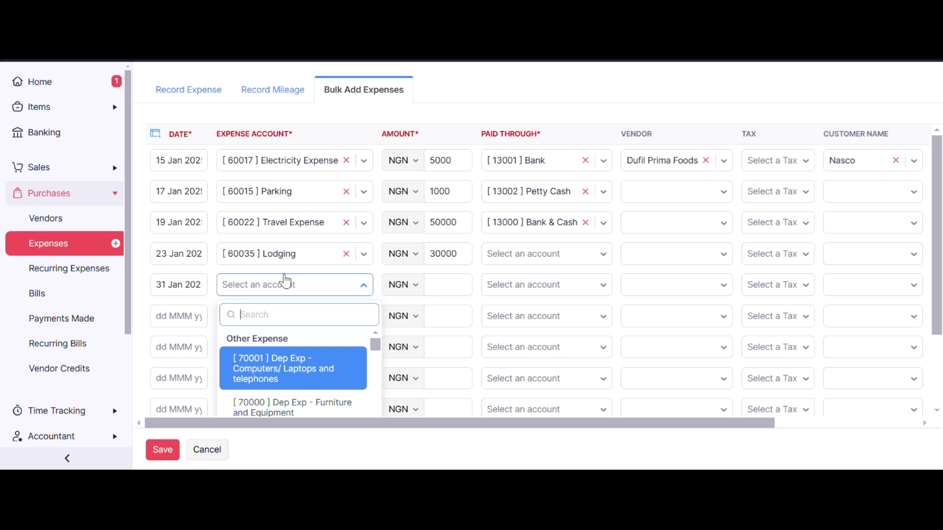
scroll(317, 376, "down", 10)
scroll(317, 377, "down", 6)
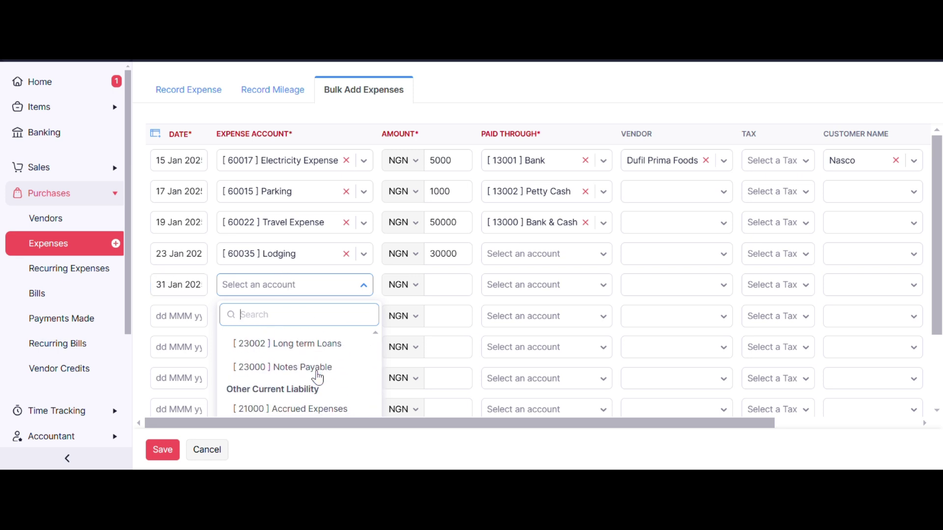
scroll(317, 376, "down", 3)
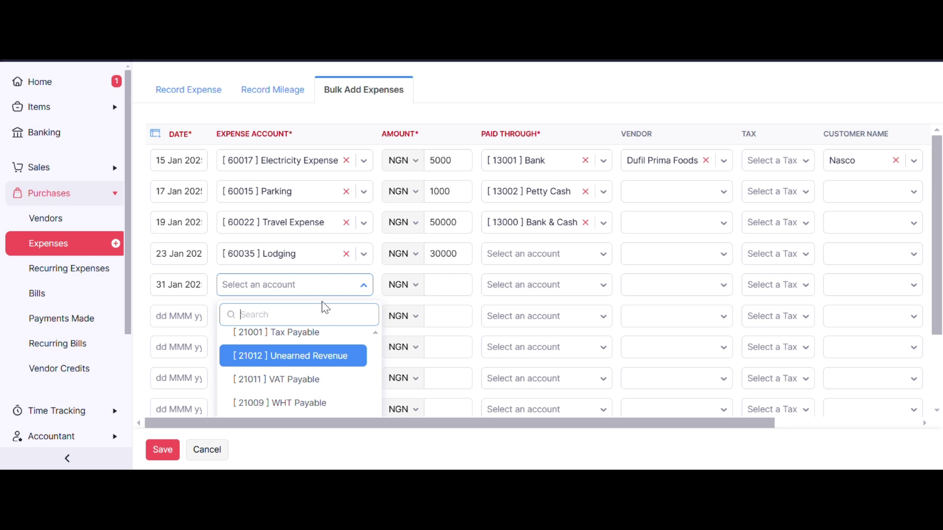
scroll(324, 297, "down", 2)
scroll(322, 286, "up", 15)
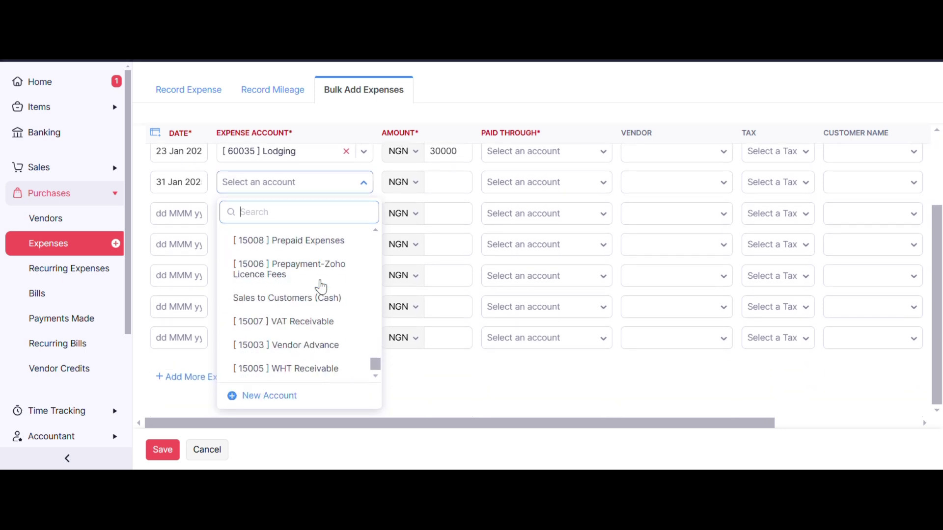
scroll(321, 286, "up", 4)
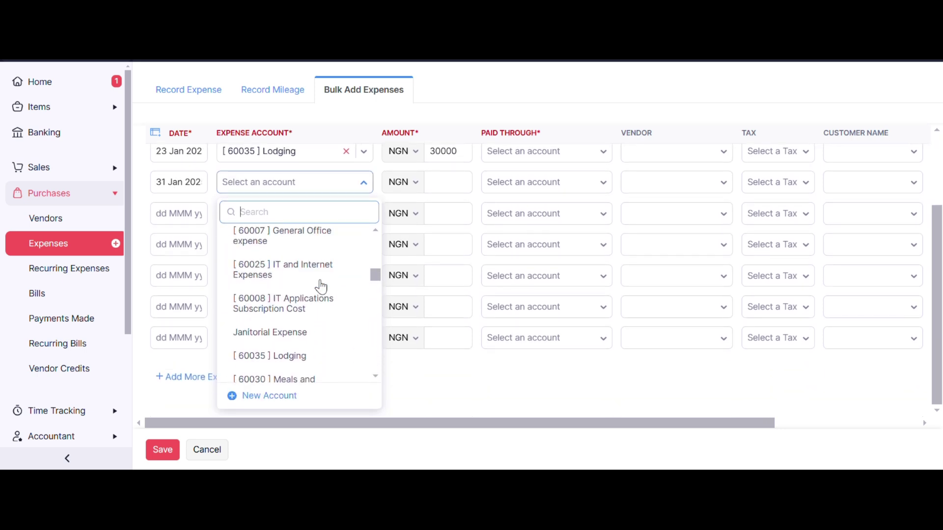
scroll(322, 287, "up", 5)
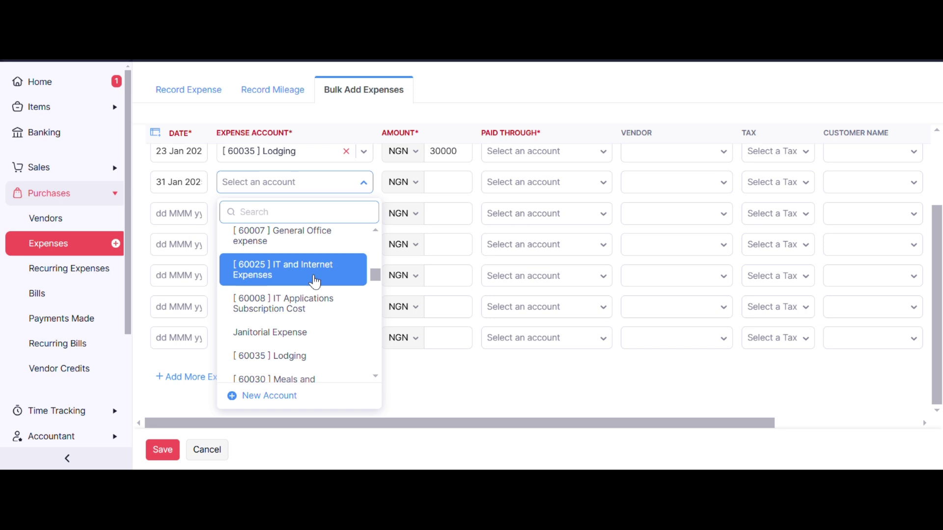
scroll(322, 288, "down", 3)
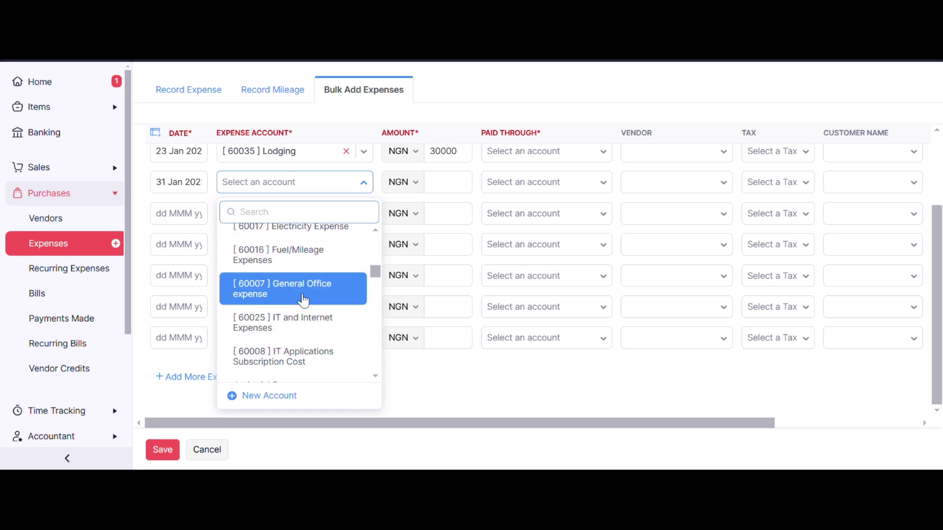
left_click(303, 300)
Enter 50000 as the 31 Jan expense's amount, paid through [13001] Bank
left_click(469, 187)
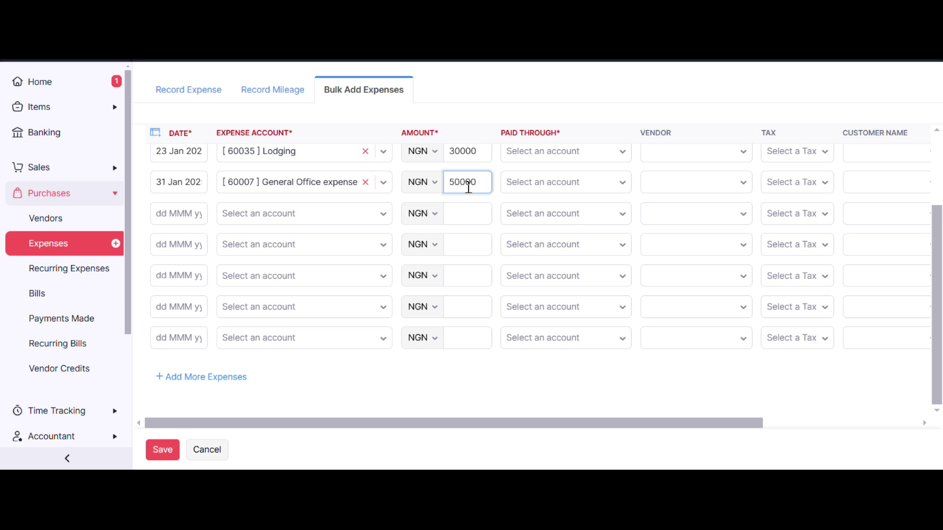
left_click(542, 188)
scroll(543, 185, "up", 1)
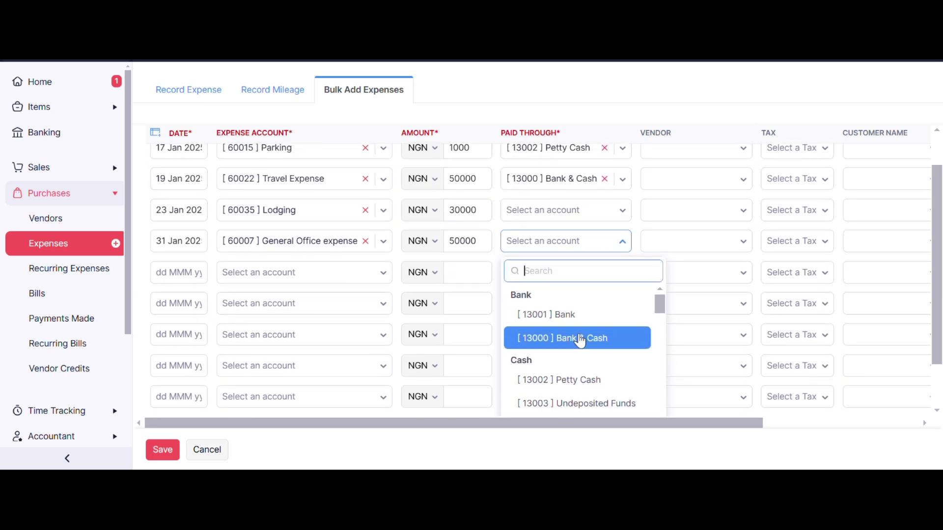
left_click(569, 322)
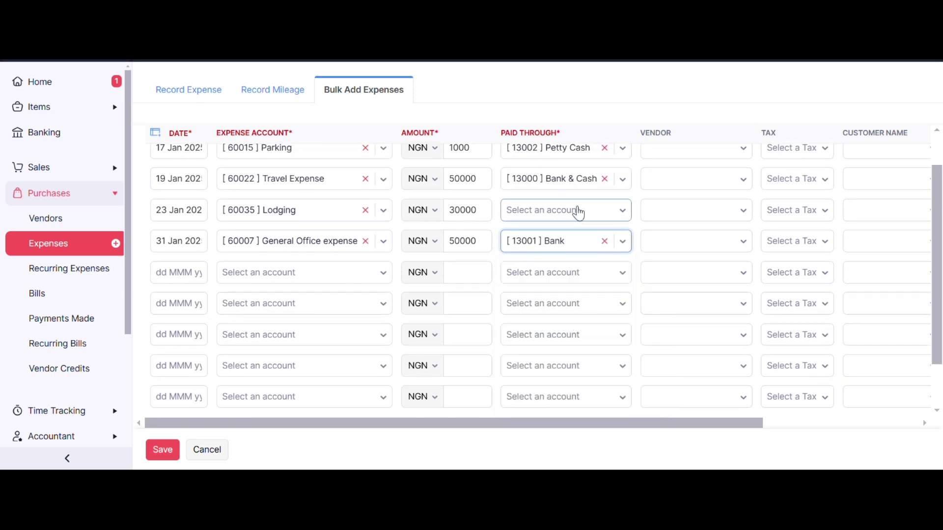
Change the Lodging expense's Paid Through account to [13000] Bank & Cash
left_click(575, 211)
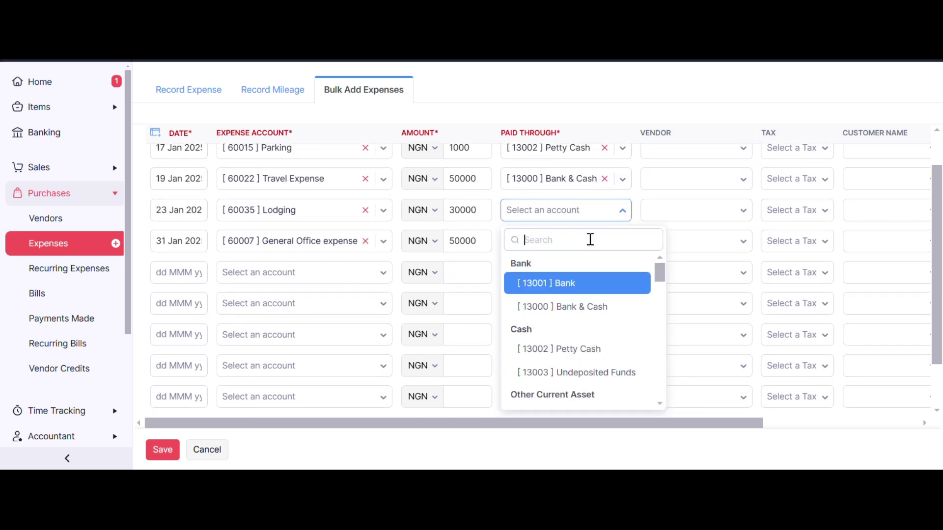
left_click(591, 308)
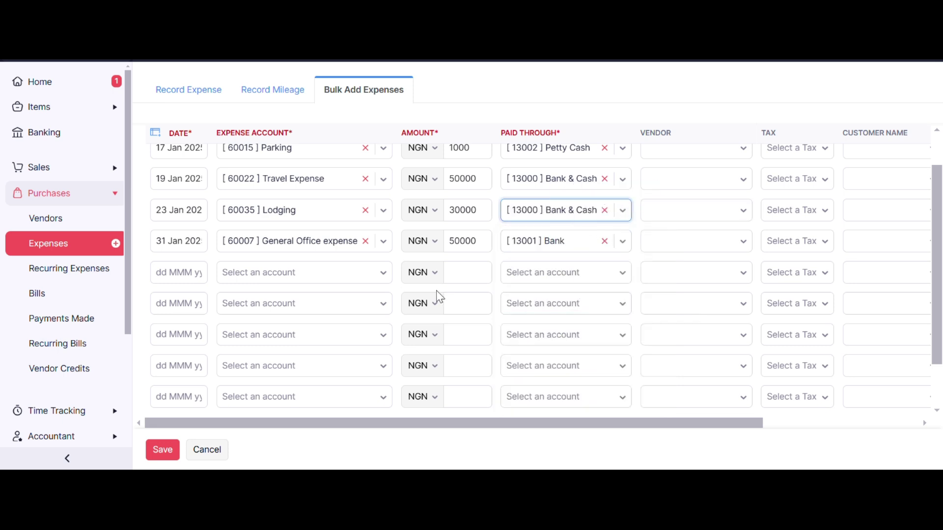
scroll(351, 334, "up", 1)
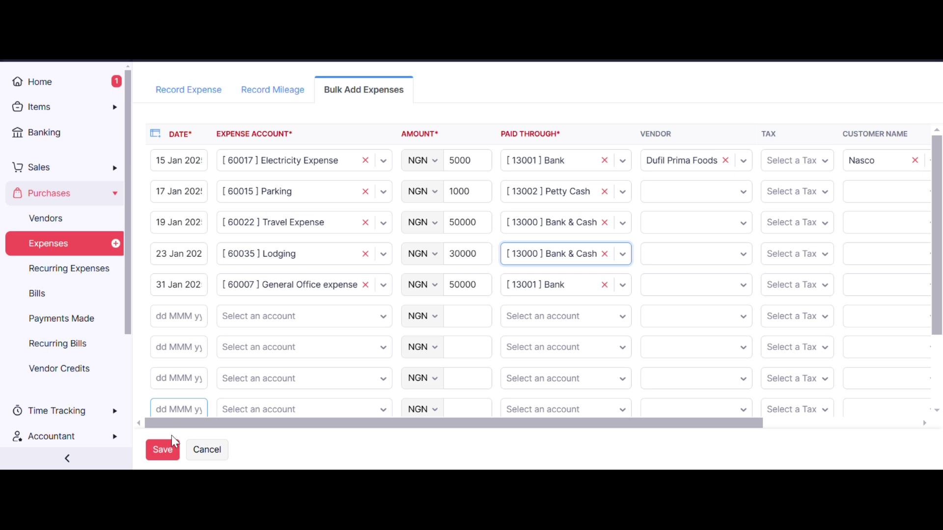
Save the Bulk Add Expenses form with all five rows
left_click(170, 450)
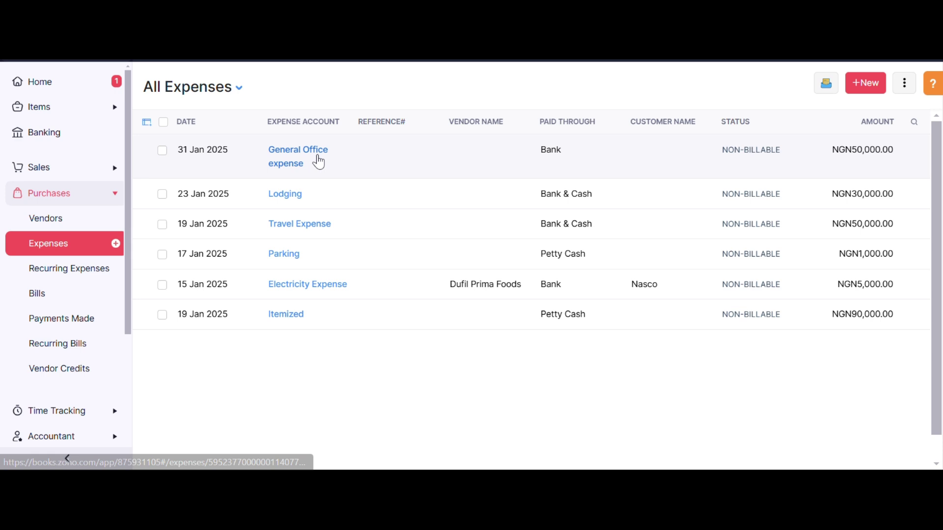
Check the General Office expense's journal (50,000.00 debit), then view Lodging and Travel Expense details
left_click(316, 160)
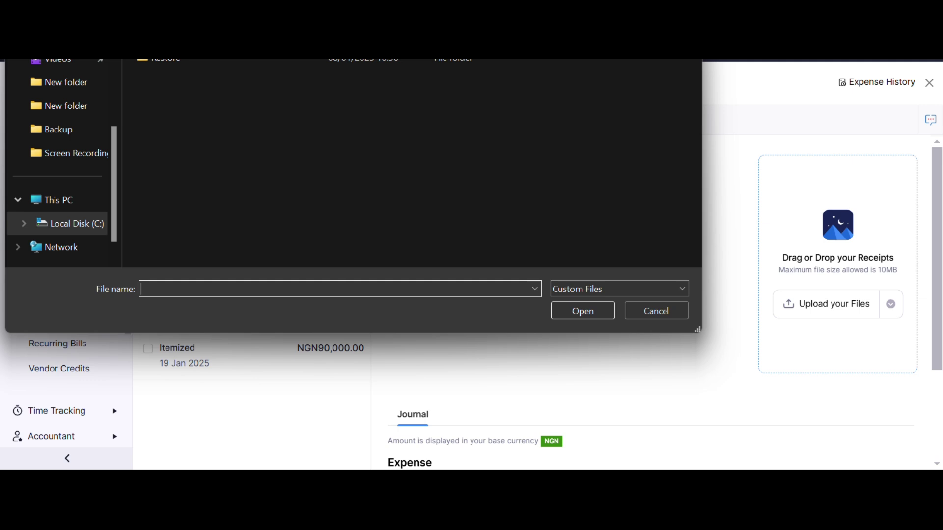
key("Escape")
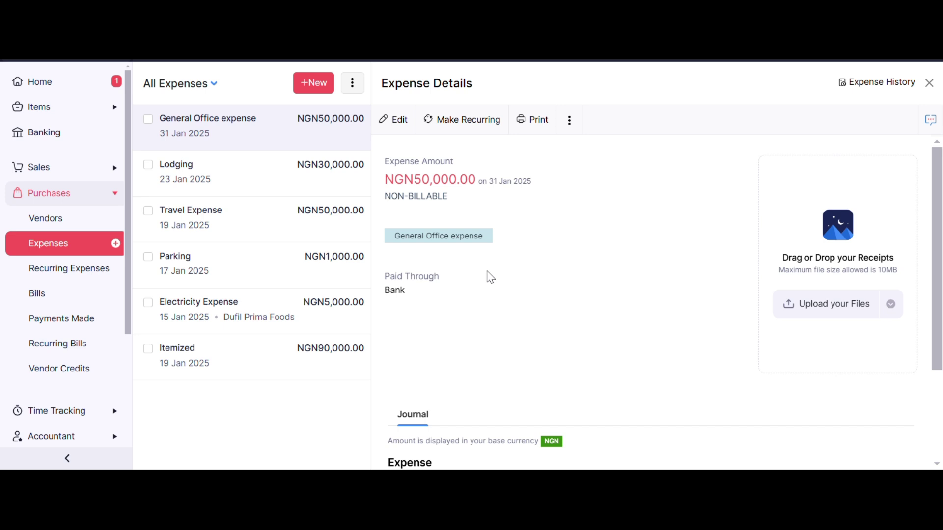
scroll(488, 276, "down", 3)
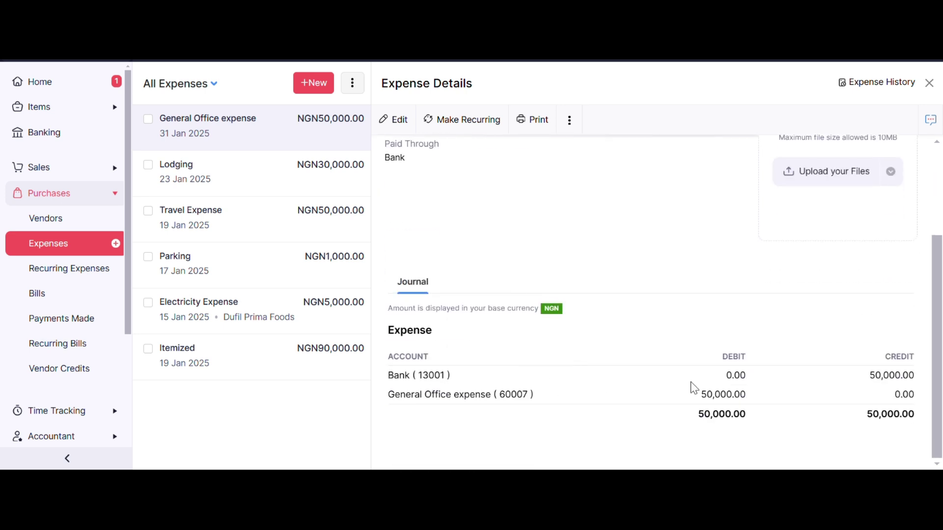
left_click_drag(874, 374, 938, 377)
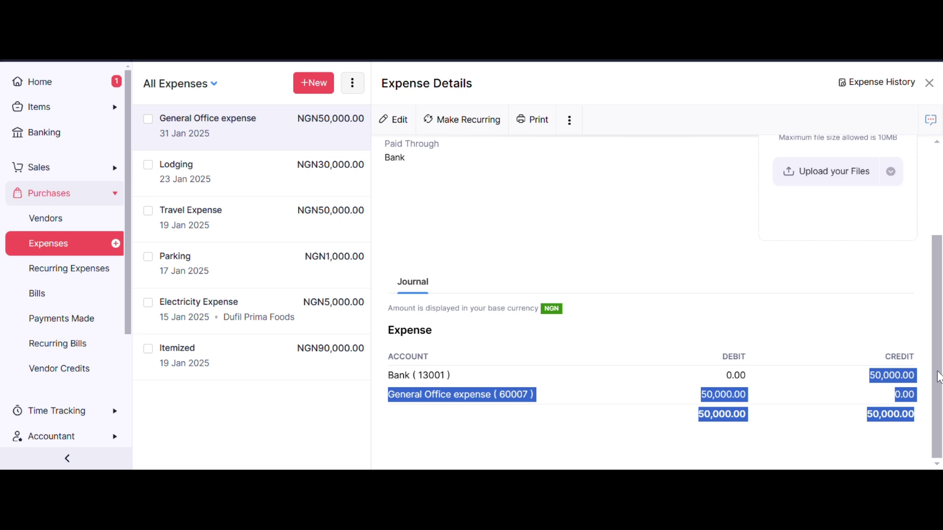
left_click(878, 363)
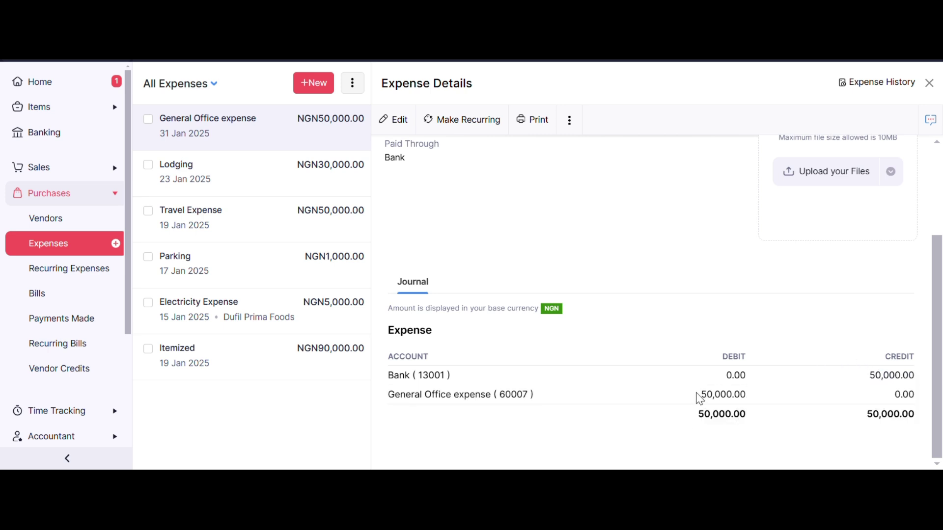
left_click_drag(700, 398, 753, 394)
left_click(317, 196)
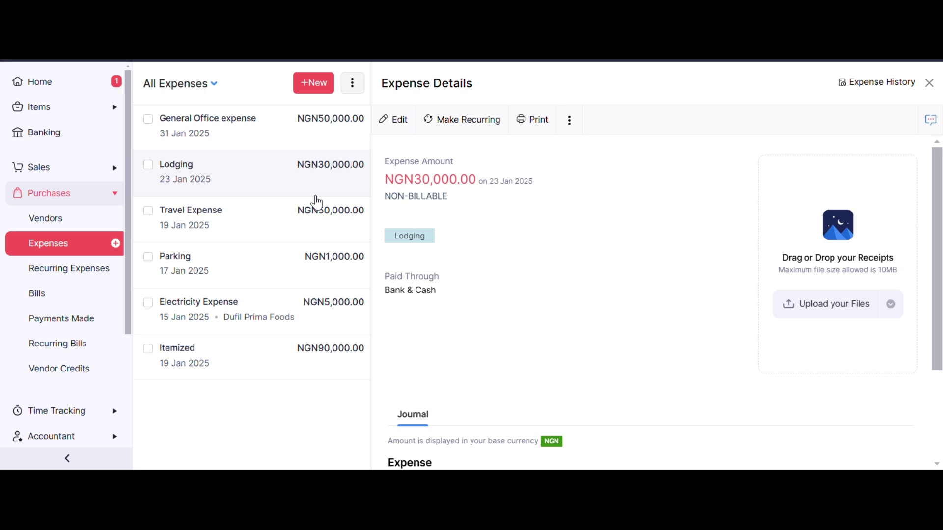
left_click(324, 233)
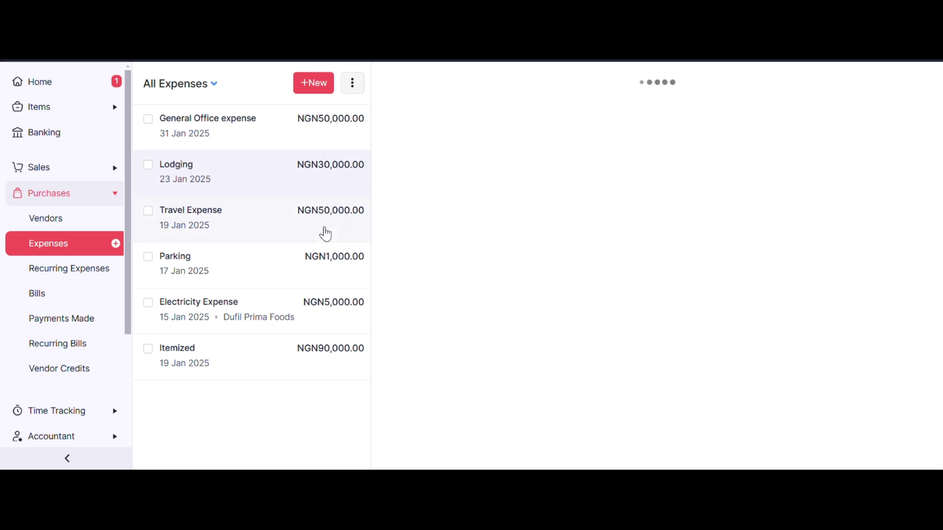